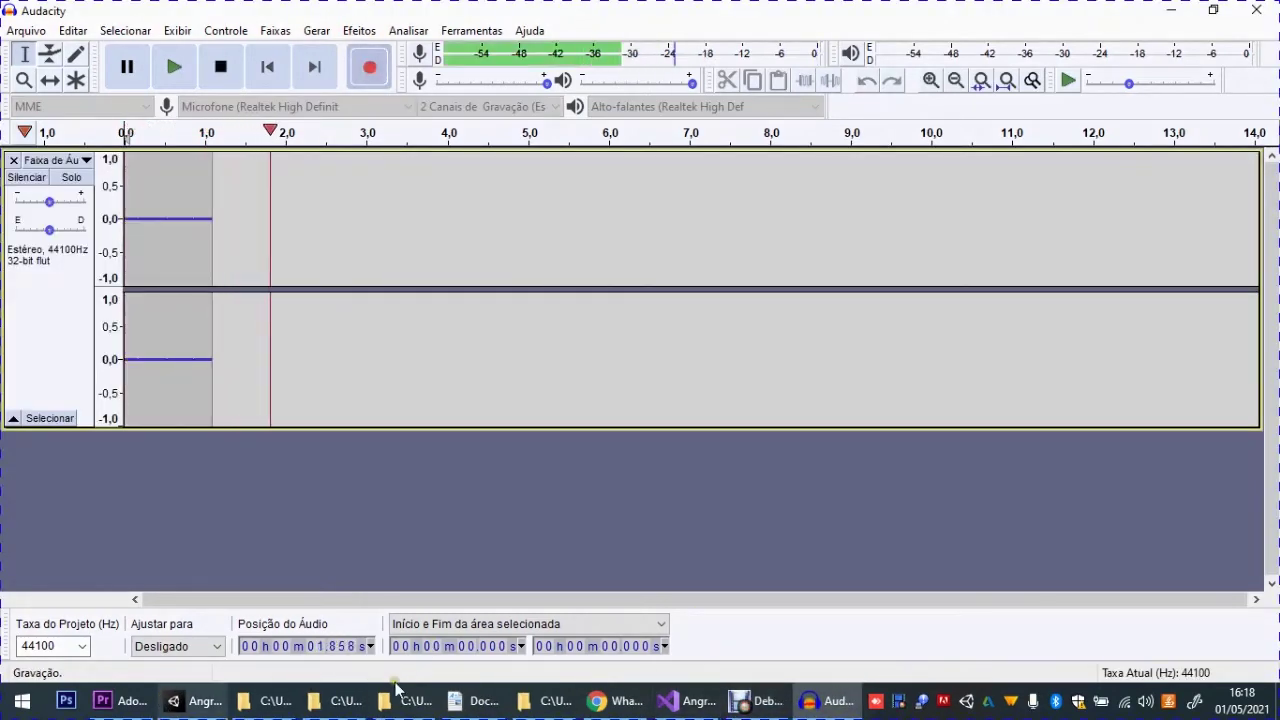
# Switch from Audacity to the Unity editor showing scene cena1
pyautogui.click(195, 700)
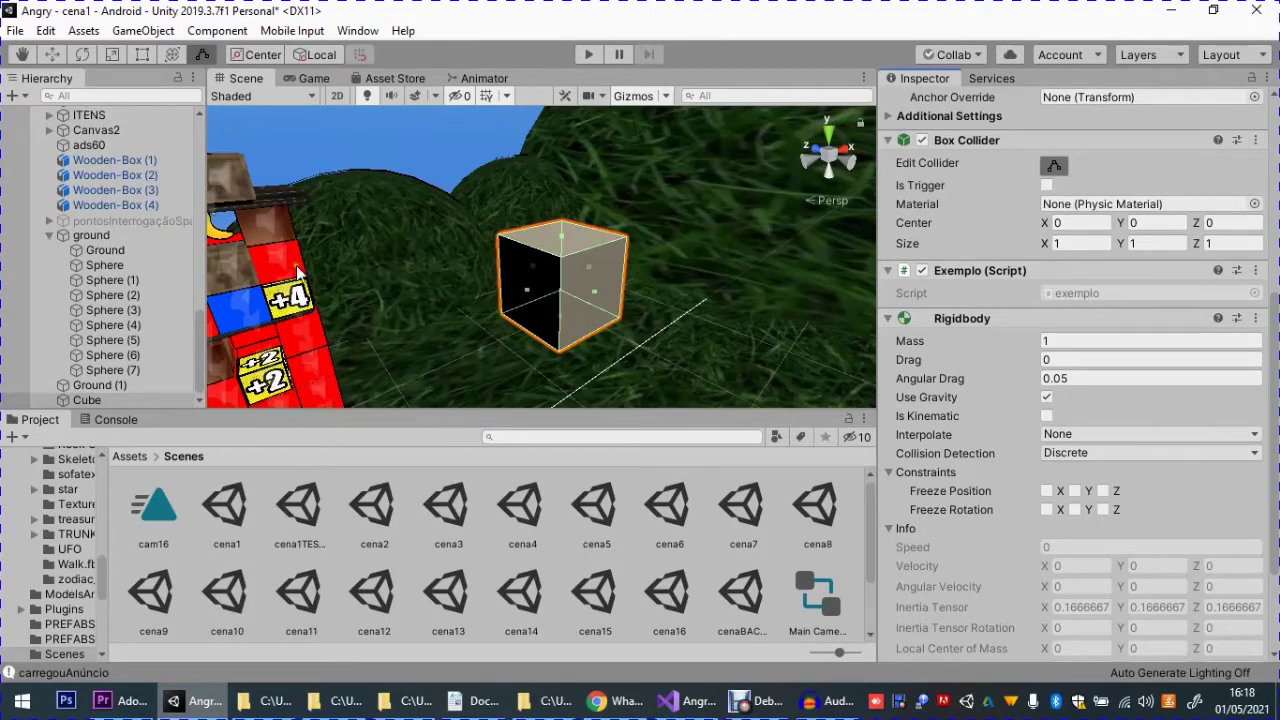
# Scroll the Inspector to find the Cube's Exemplo (Script) component
pyautogui.scroll(1, 1274, 370)
pyautogui.scroll(-2, 1276, 380)
pyautogui.scroll(-3, 1276, 385)
pyautogui.scroll(3, 1276, 390)
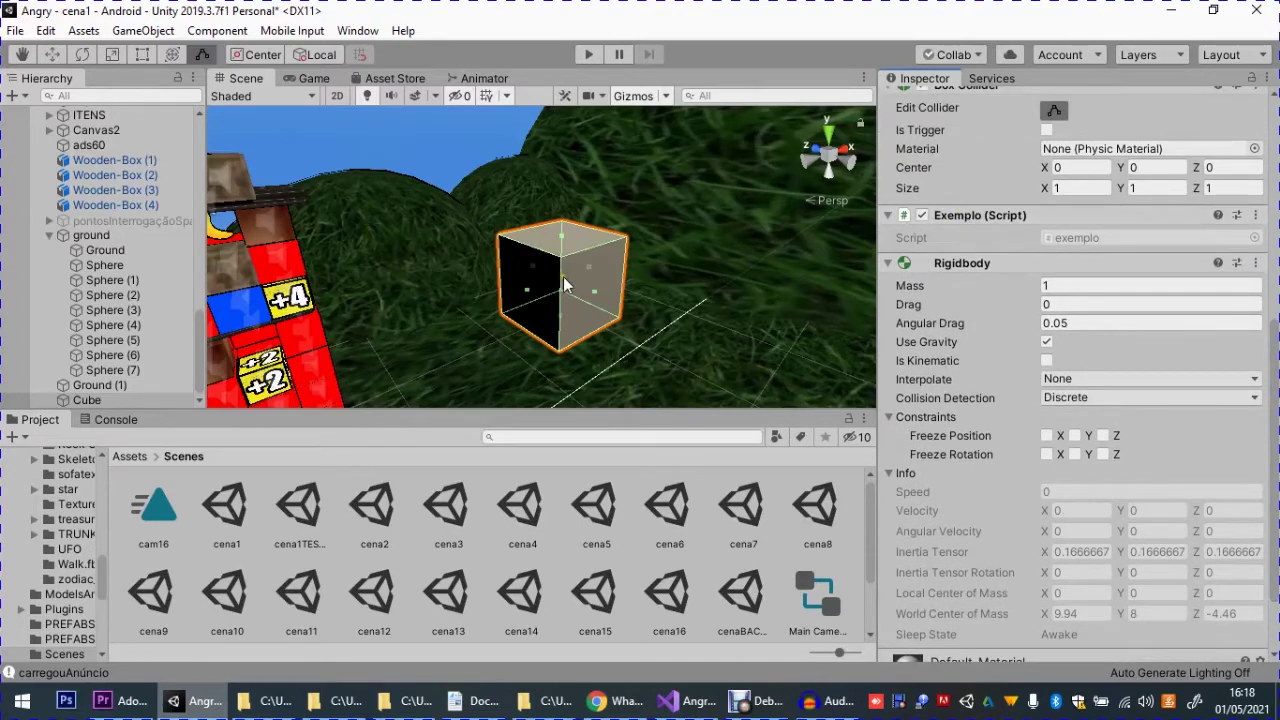
pyautogui.scroll(3, 1276, 340)
pyautogui.scroll(-1, 1276, 340)
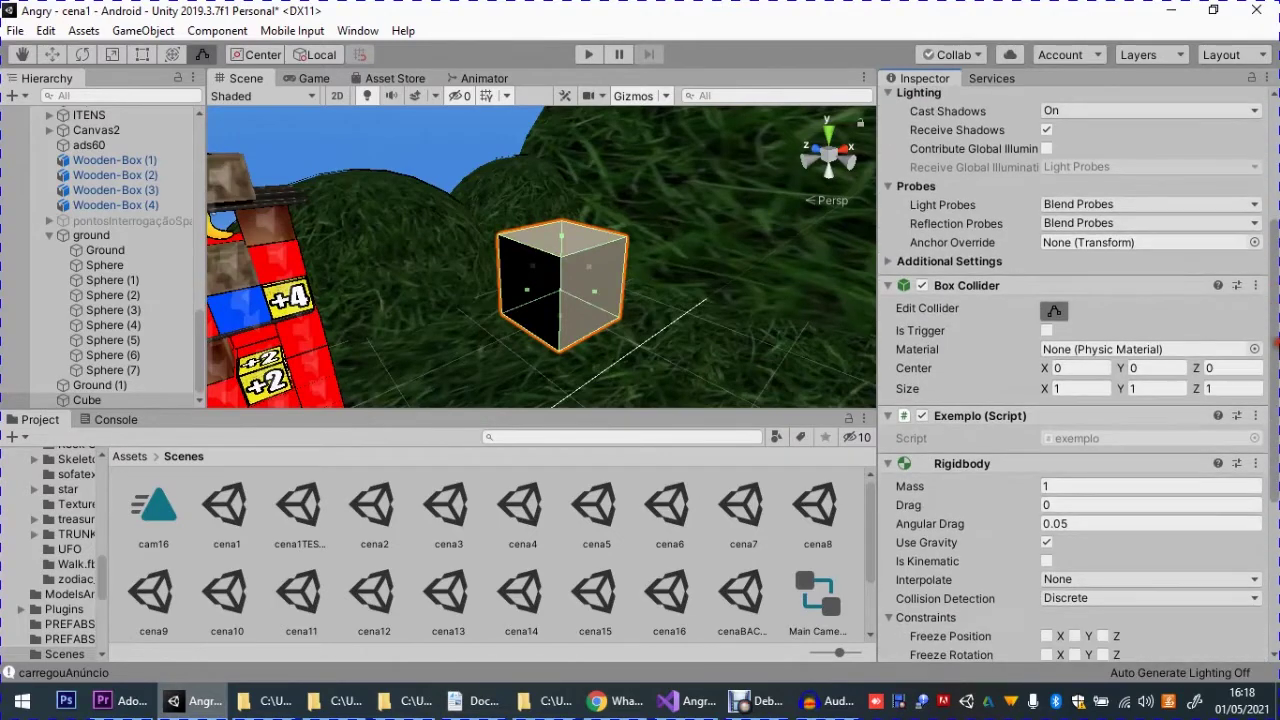
pyautogui.scroll(-5, 1200, 330)
pyautogui.scroll(4, 1200, 310)
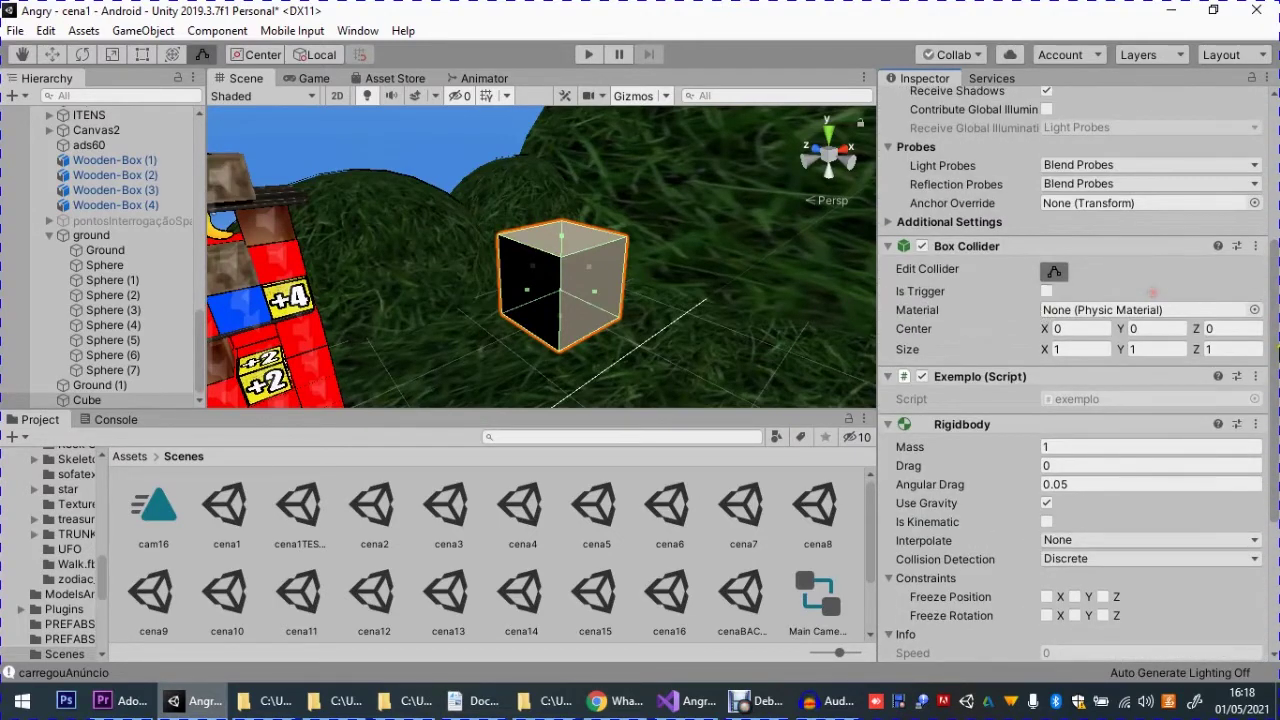
pyautogui.scroll(-5, 1152, 293)
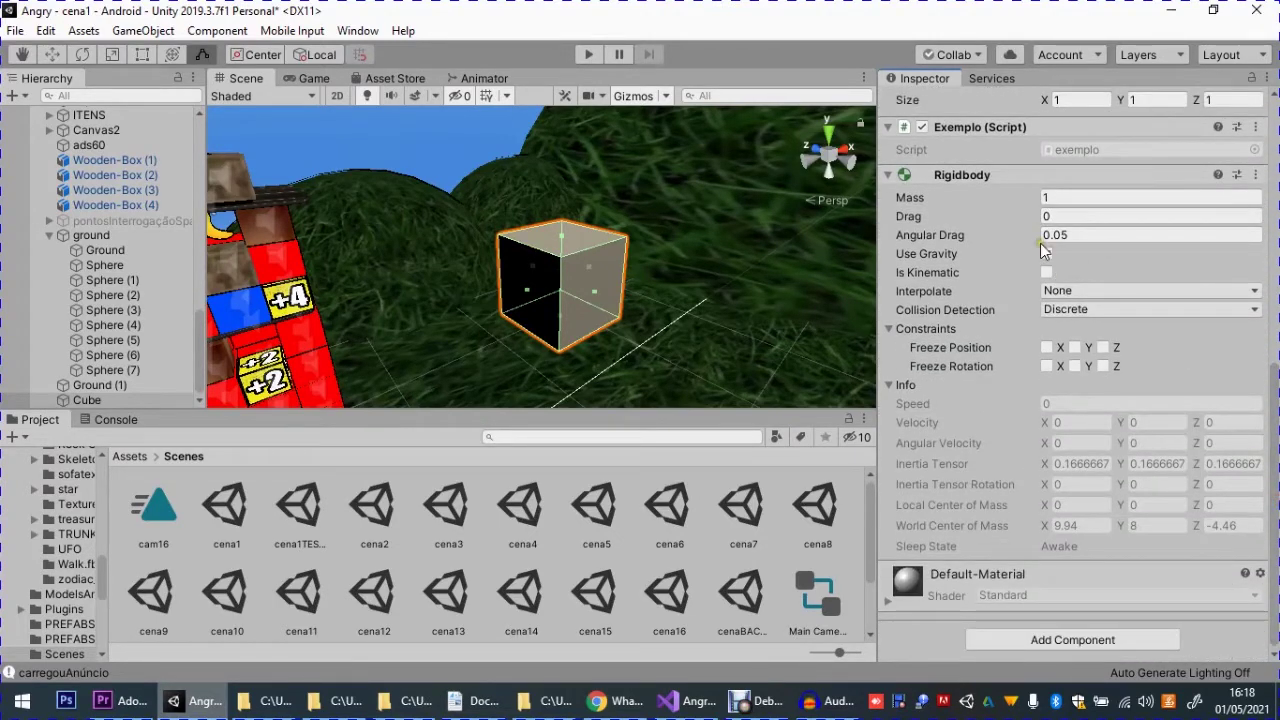
pyautogui.scroll(3, 1000, 365)
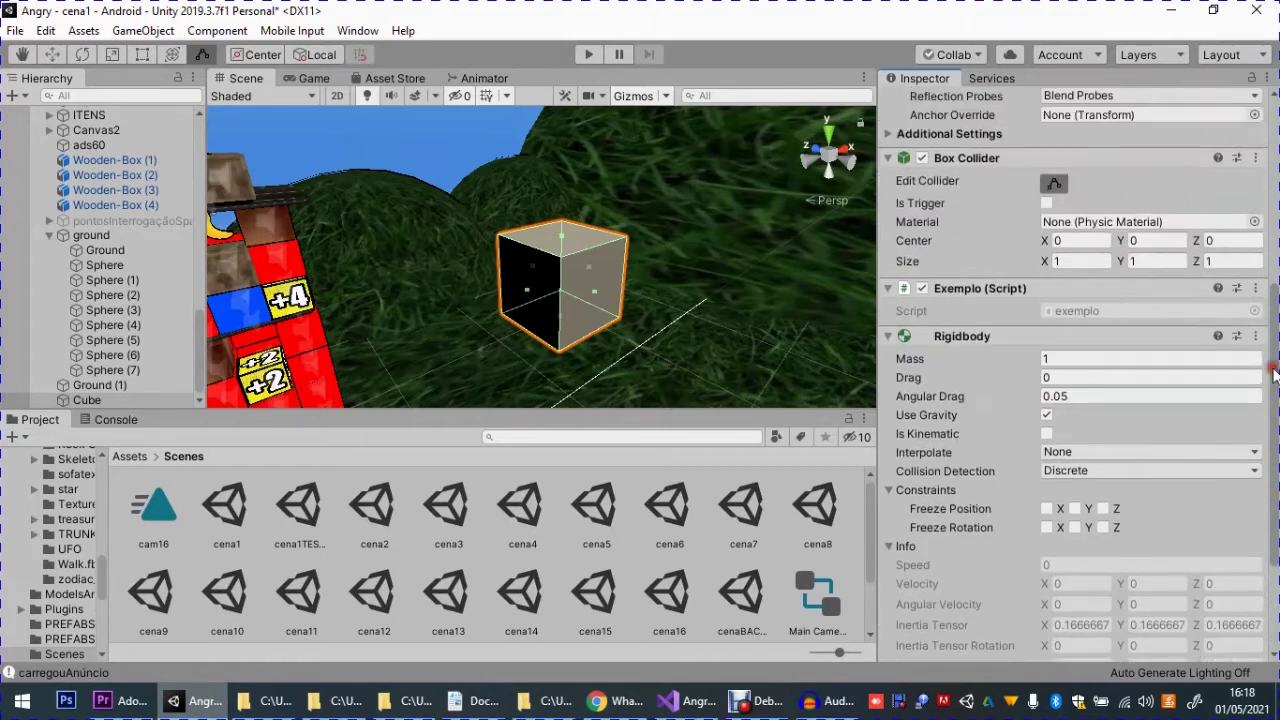
# Open exemplo.cs in Visual Studio with Edit Script and place the caret in Update
pyautogui.rightClick(970, 292)
pyautogui.click(1013, 475)
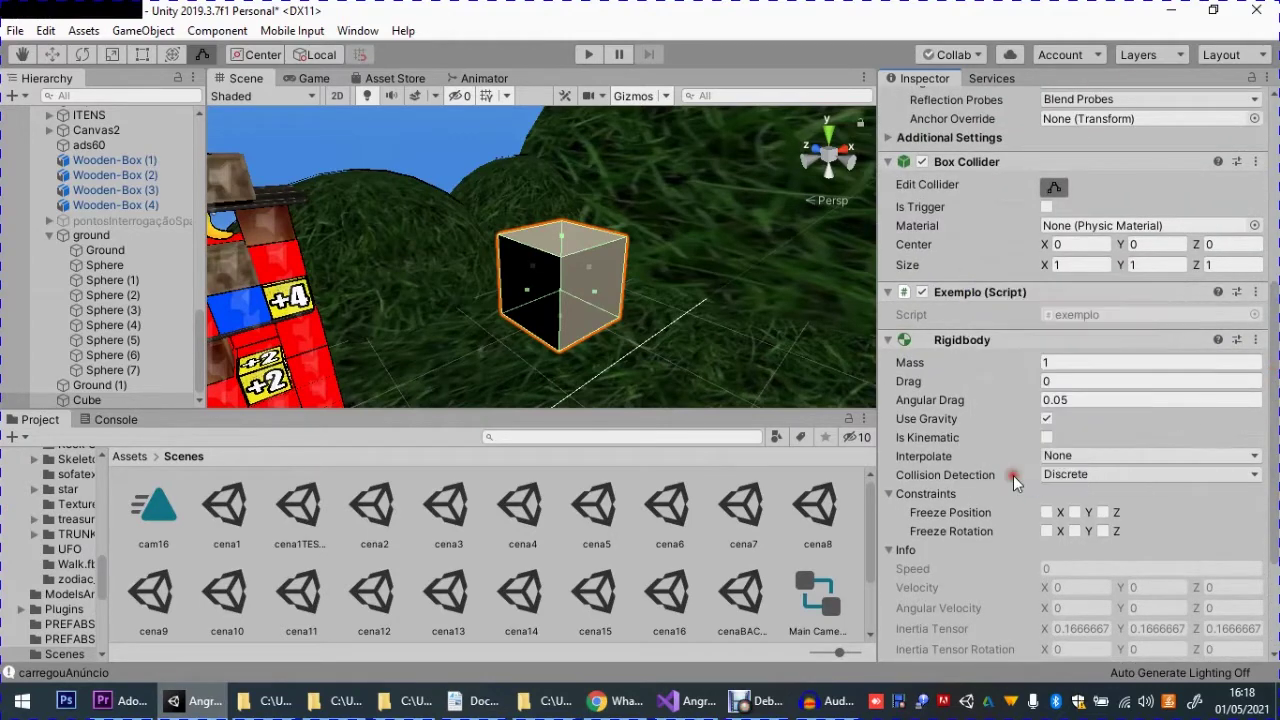
pyautogui.click(172, 361)
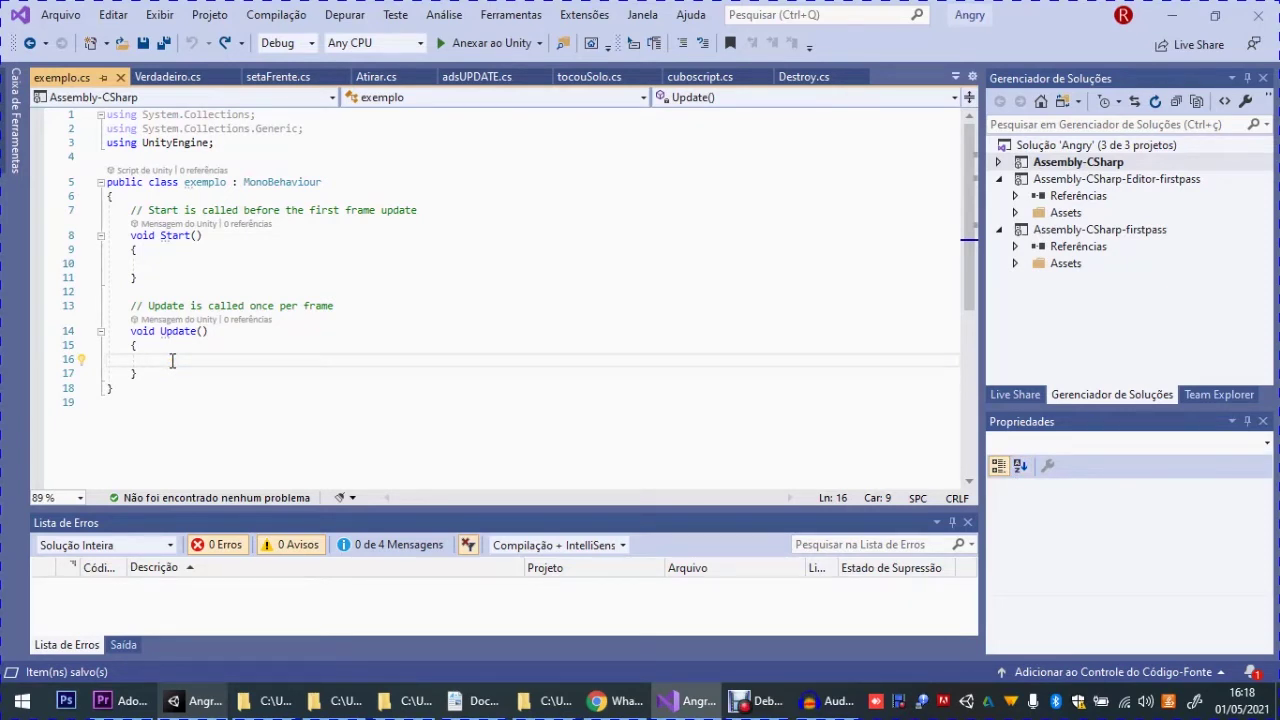
# Write a trial if/else block with empty bodies inside Update
pyautogui.write('if(')
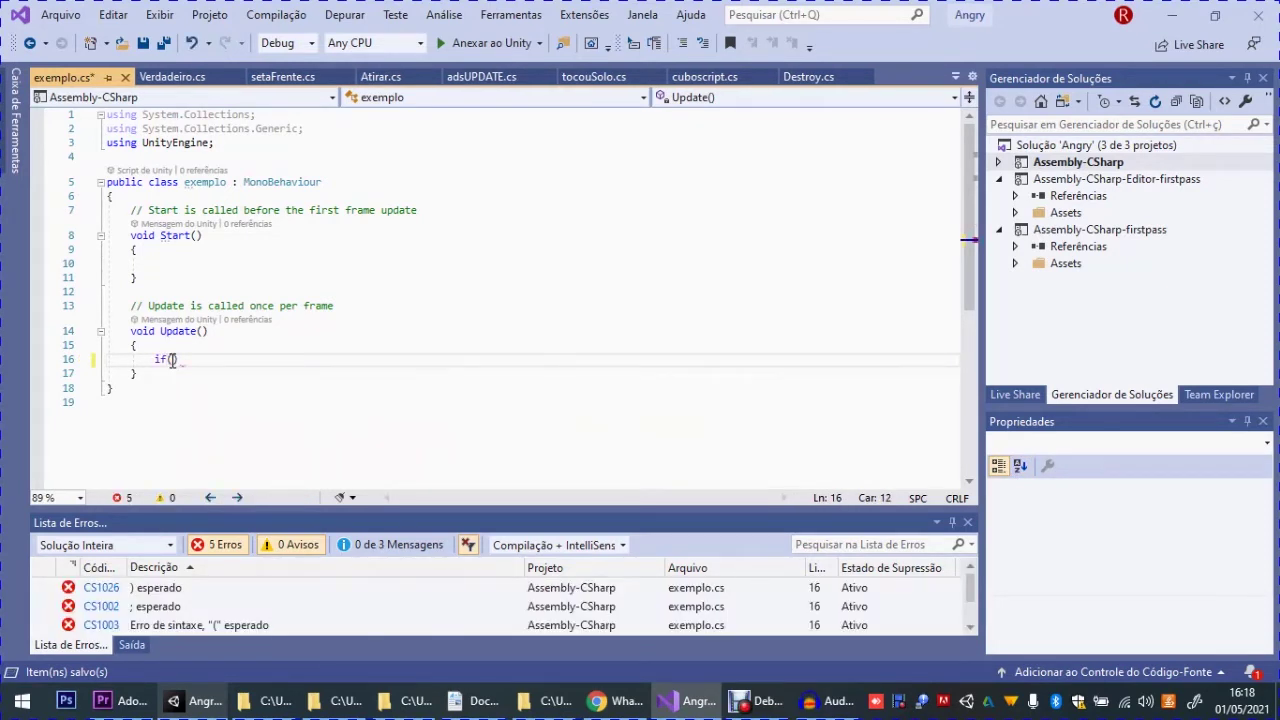
pyautogui.write('gameObject.comp')
pyautogui.press('Tab')
pyautogui.press('BackSpace')
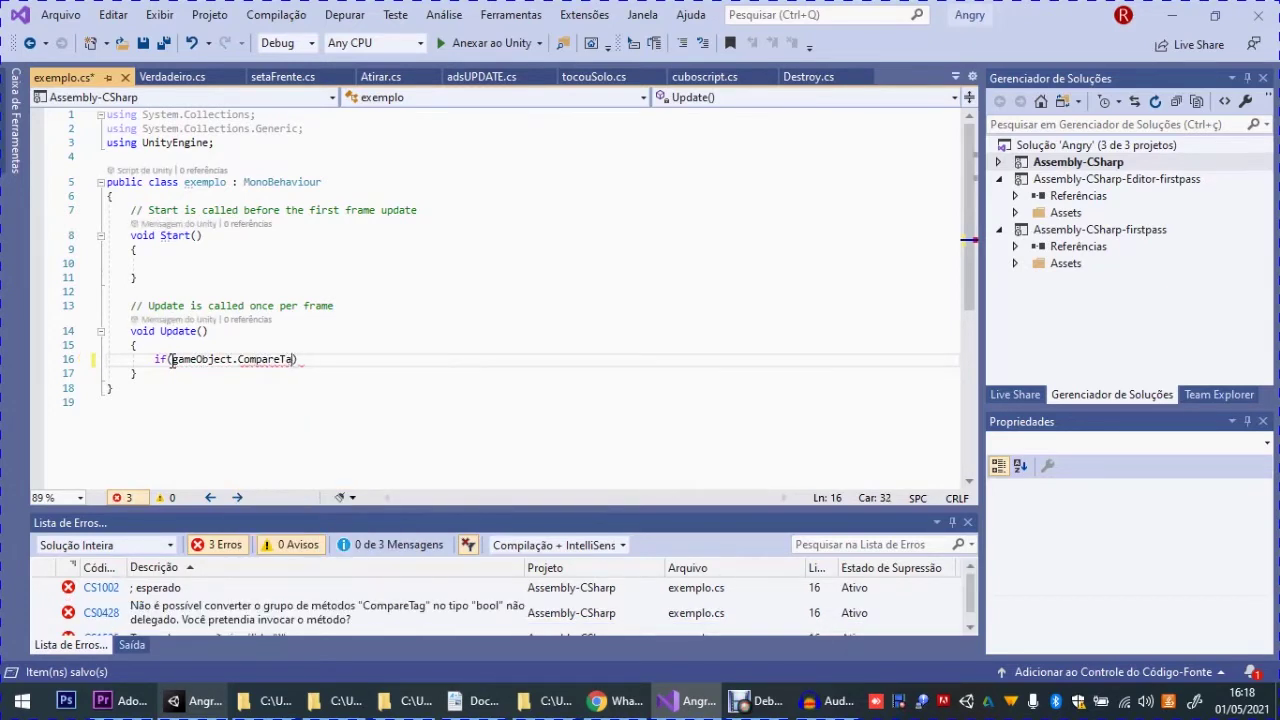
pyautogui.press('BackSpace')
pyautogui.press('BackSpace')
pyautogui.press('BackSpace')
pyautogui.press('BackSpace')
pyautogui.press('BackSpace')
pyautogui.press('BackSpace')
pyautogui.press('BackSpace')
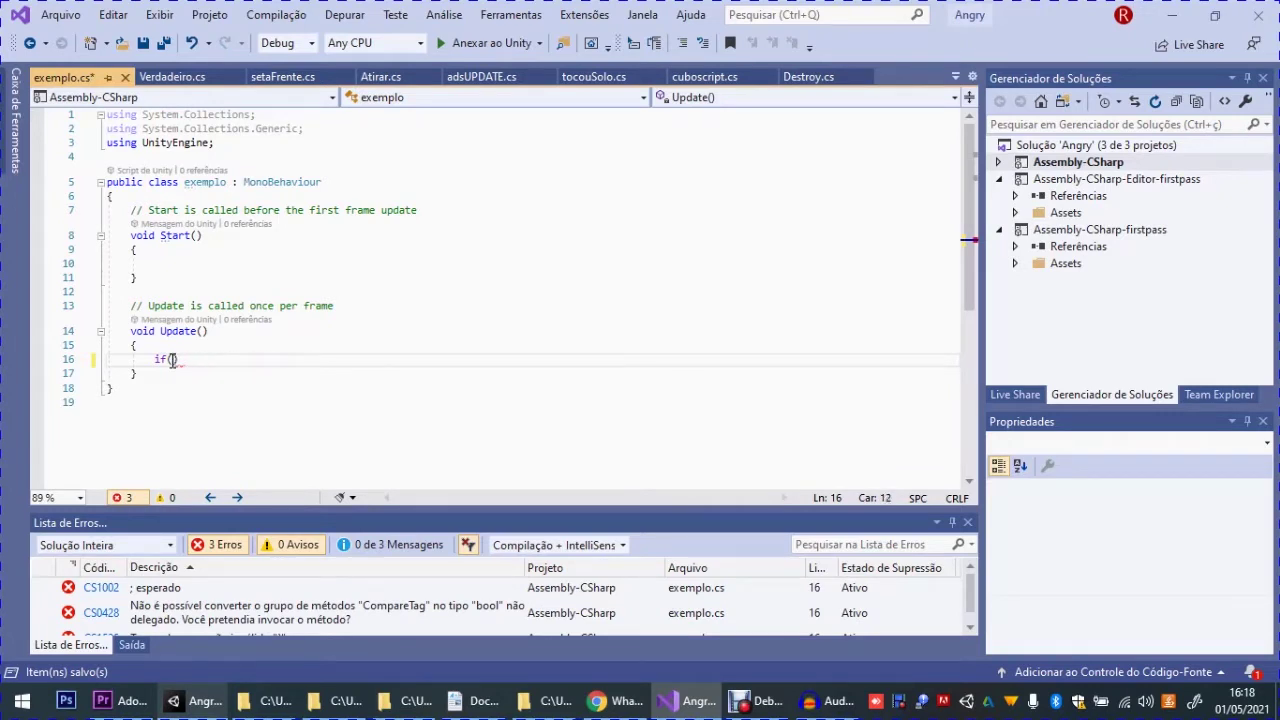
pyautogui.press('BackSpace')
pyautogui.click(183, 360)
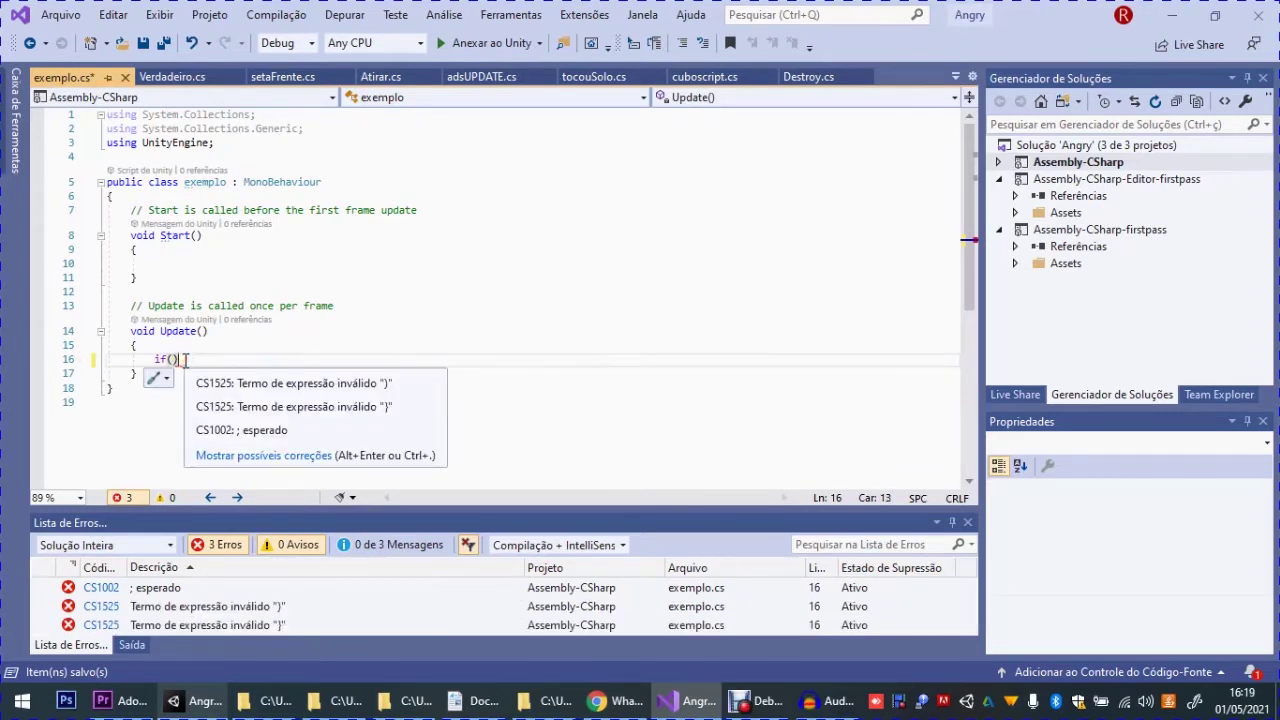
pyautogui.write('{')
pyautogui.press('Return')
pyautogui.press('Down')
pyautogui.press('Return')
pyautogui.write('else {')
pyautogui.press('Return')
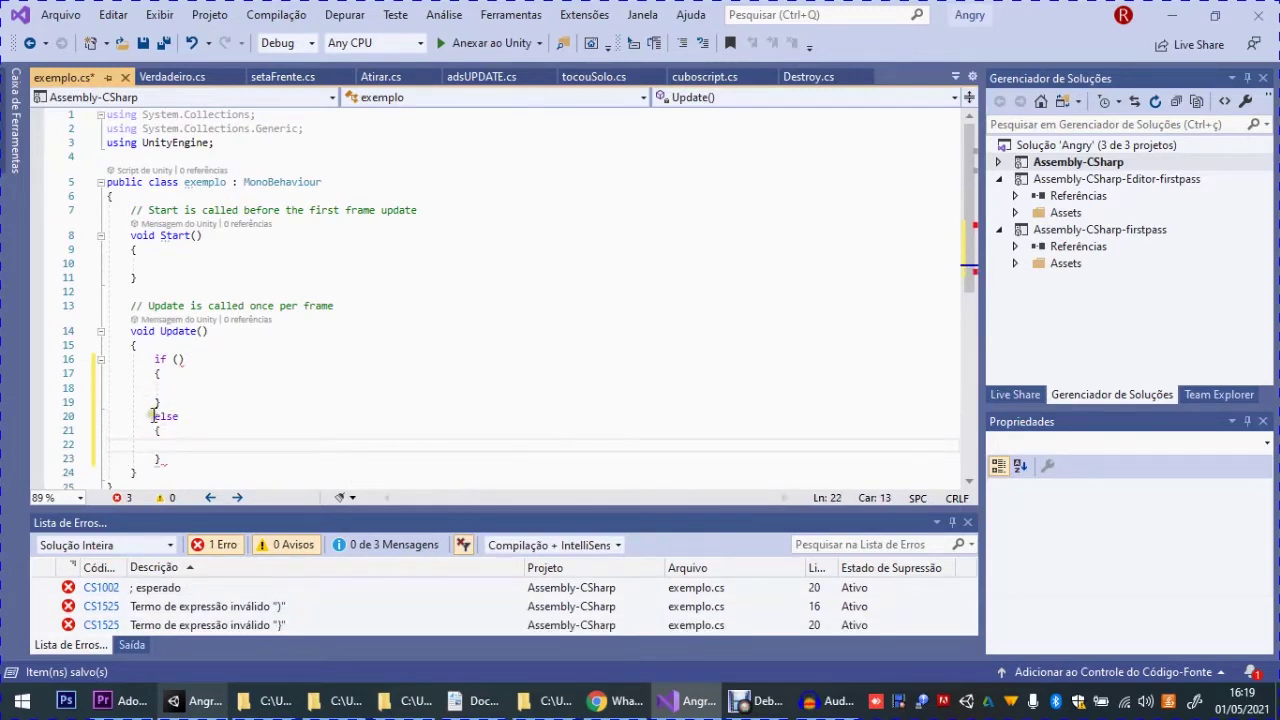
# Select the whole trial if/else block and delete it
pyautogui.doubleClick(166, 416)
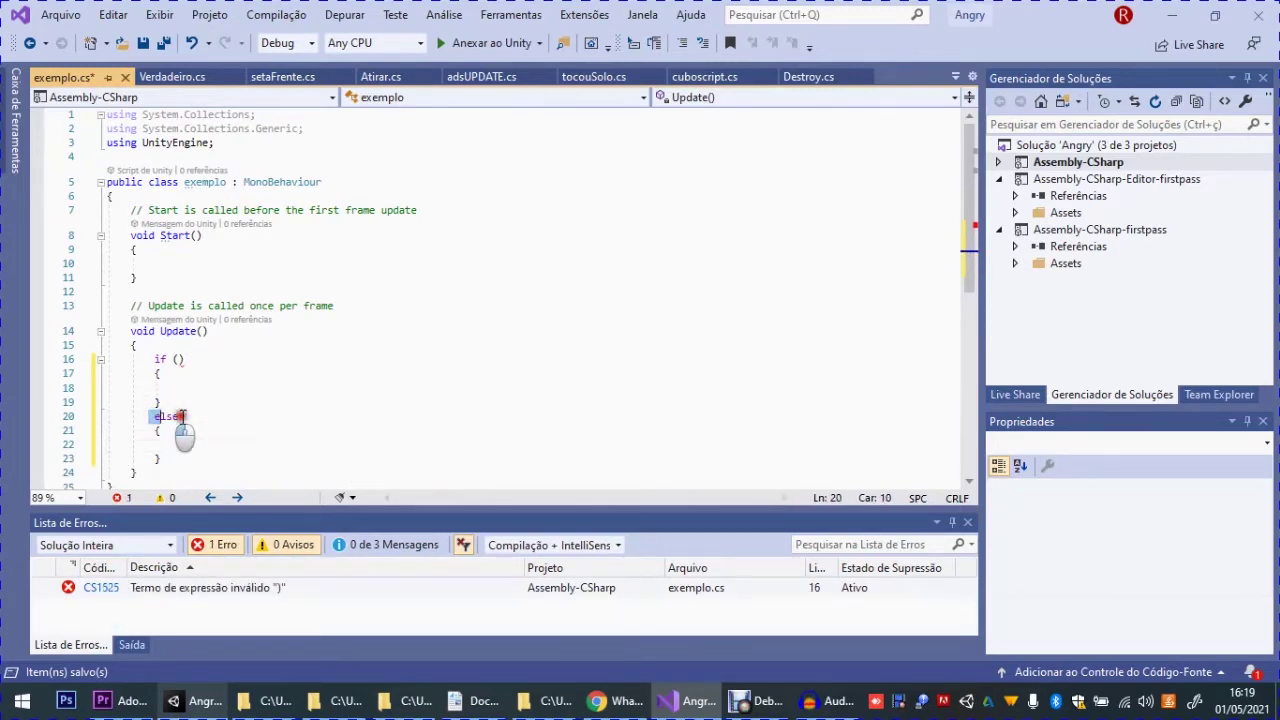
pyautogui.doubleClick(158, 360)
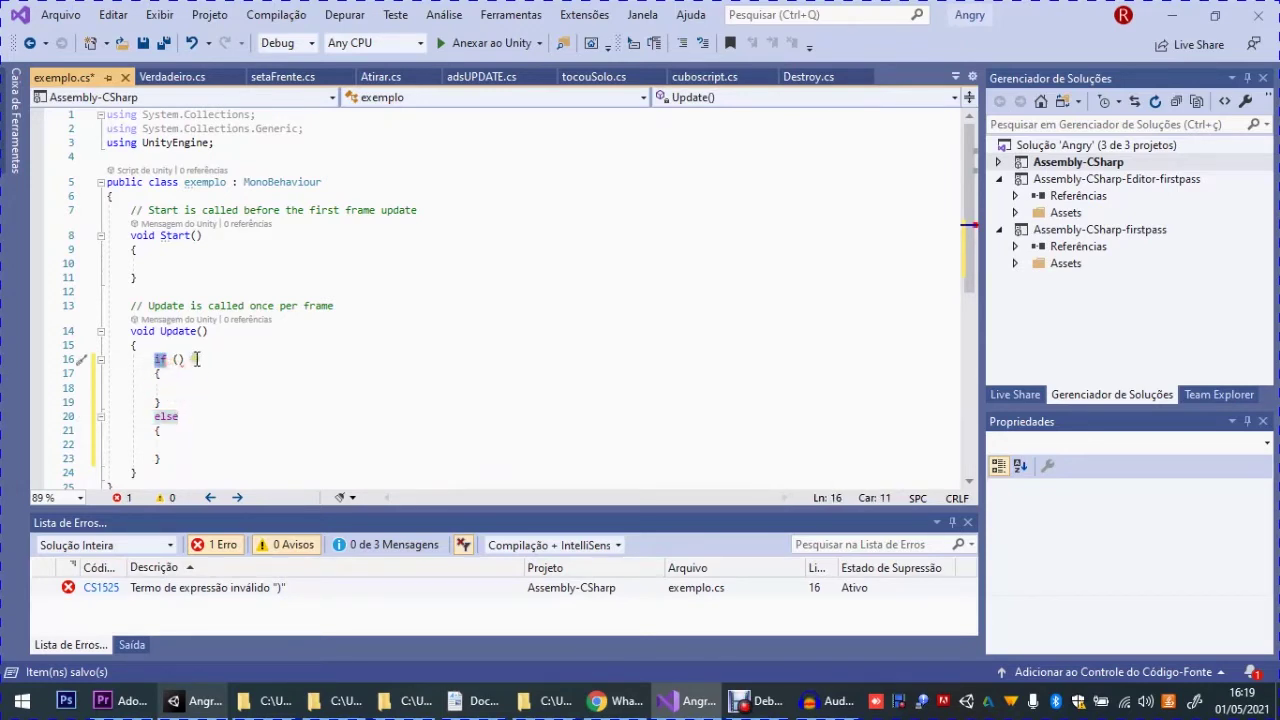
pyautogui.moveTo(155, 416); pyautogui.dragTo(185, 416)
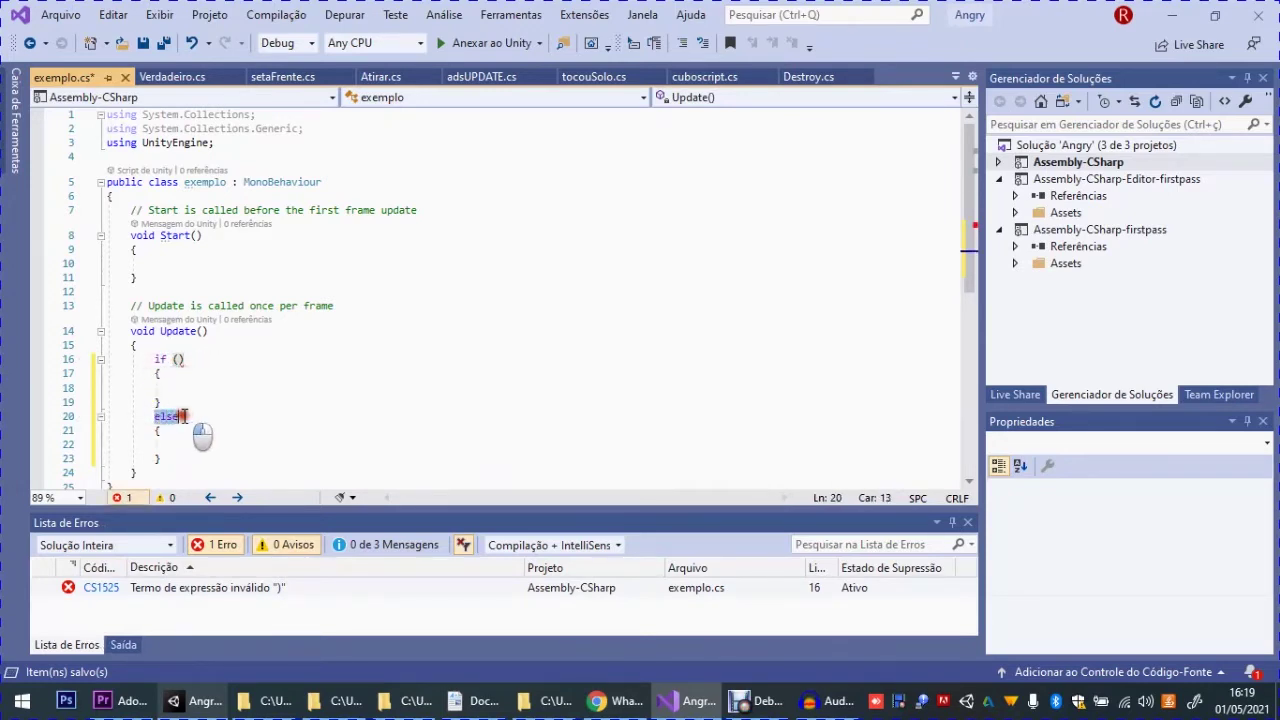
pyautogui.click(170, 430)
pyautogui.click(168, 387)
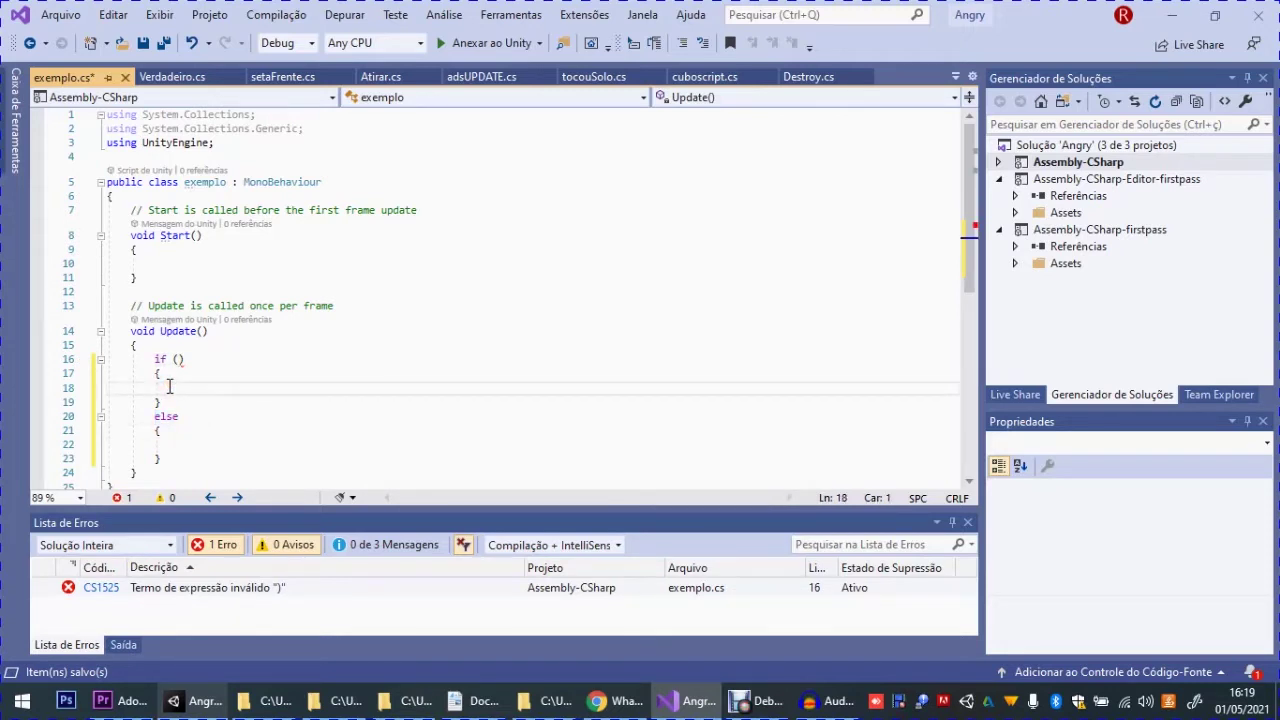
pyautogui.moveTo(160, 444); pyautogui.dragTo(150, 357)
pyautogui.click(147, 428)
pyautogui.doubleClick(165, 416)
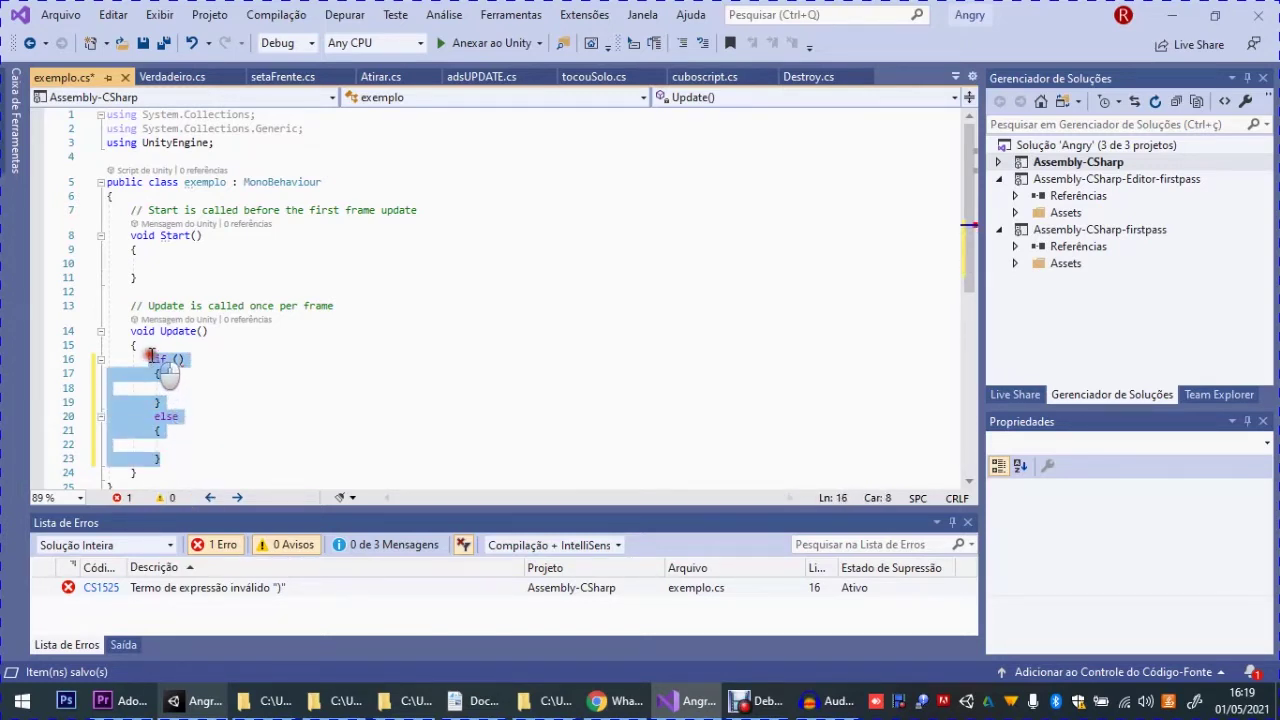
pyautogui.press('Delete')
# Save exemplo.cs, type transform on line 16, and return to Unity
pyautogui.hotkey('ctrl', 's')
pyautogui.write('trans')
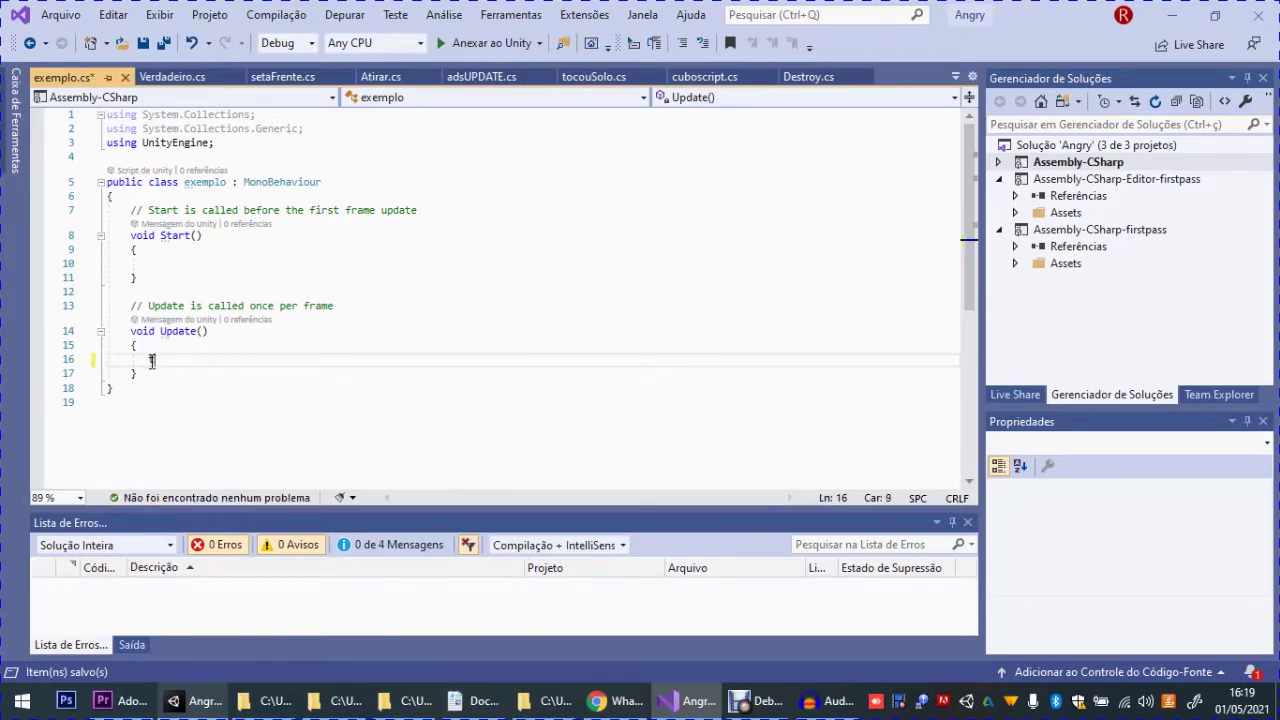
pyautogui.press('Escape')
pyautogui.write('form')
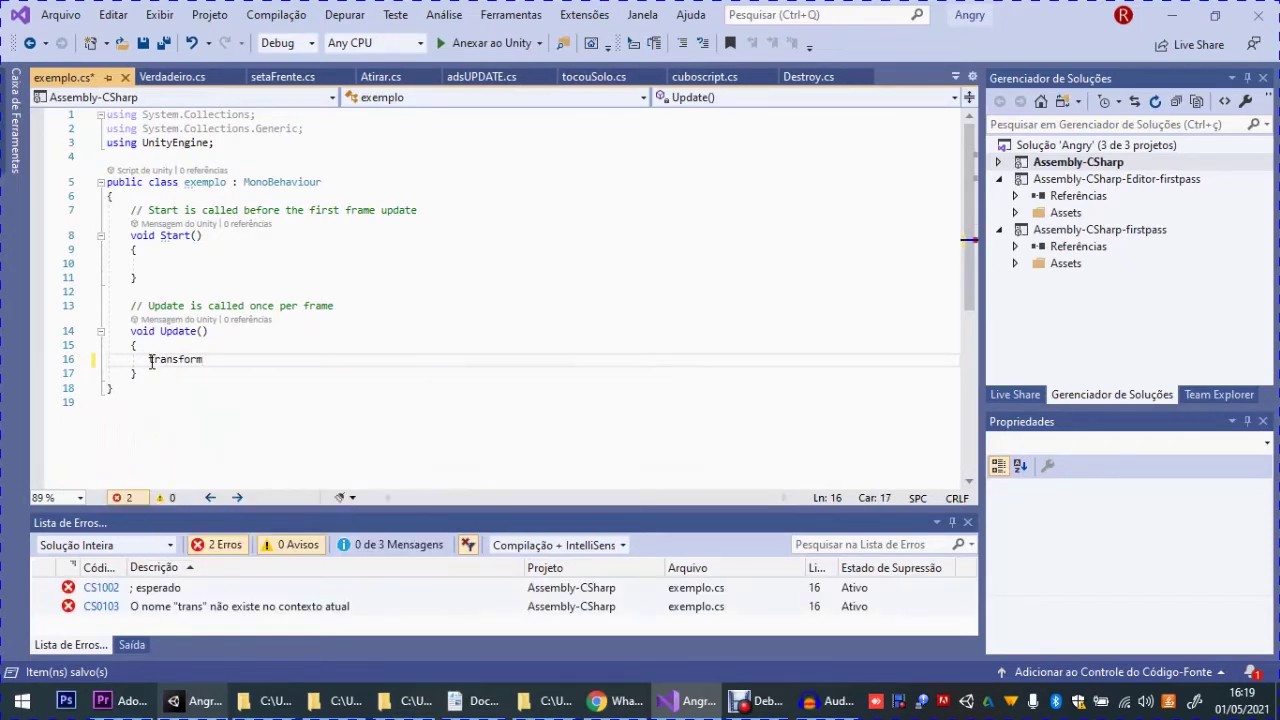
pyautogui.click(226, 700)
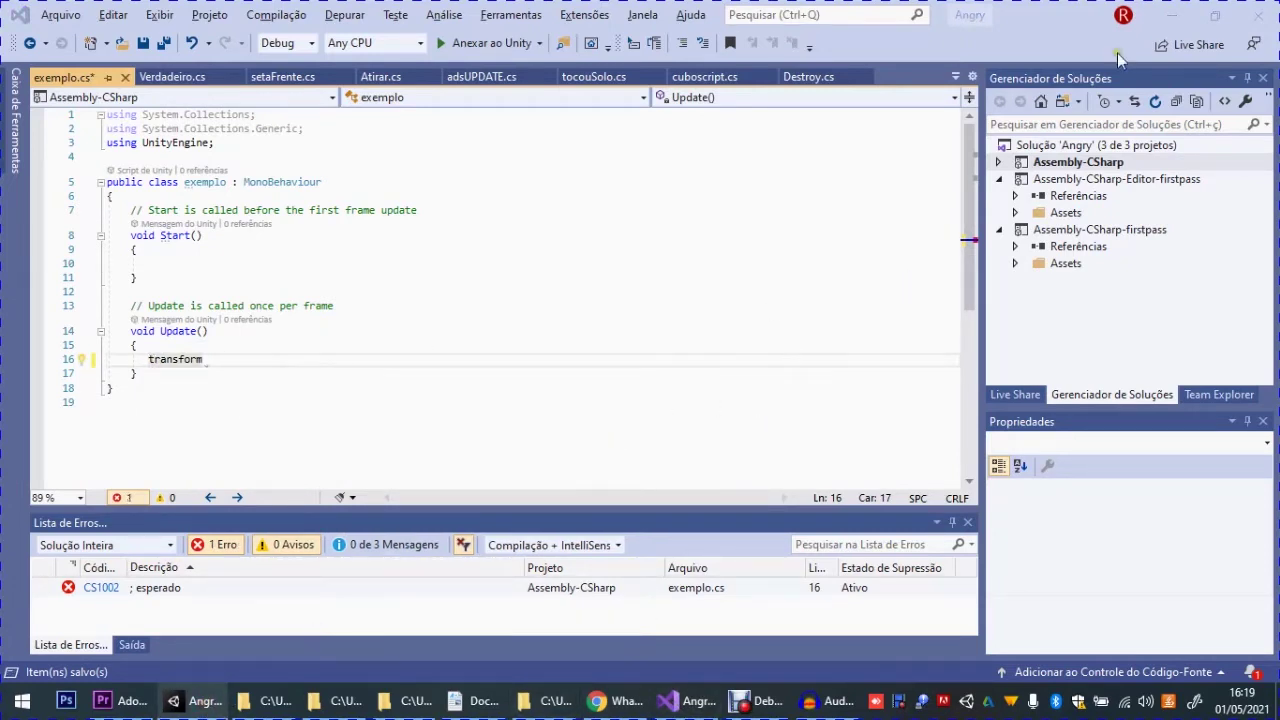
pyautogui.click(1170, 15)
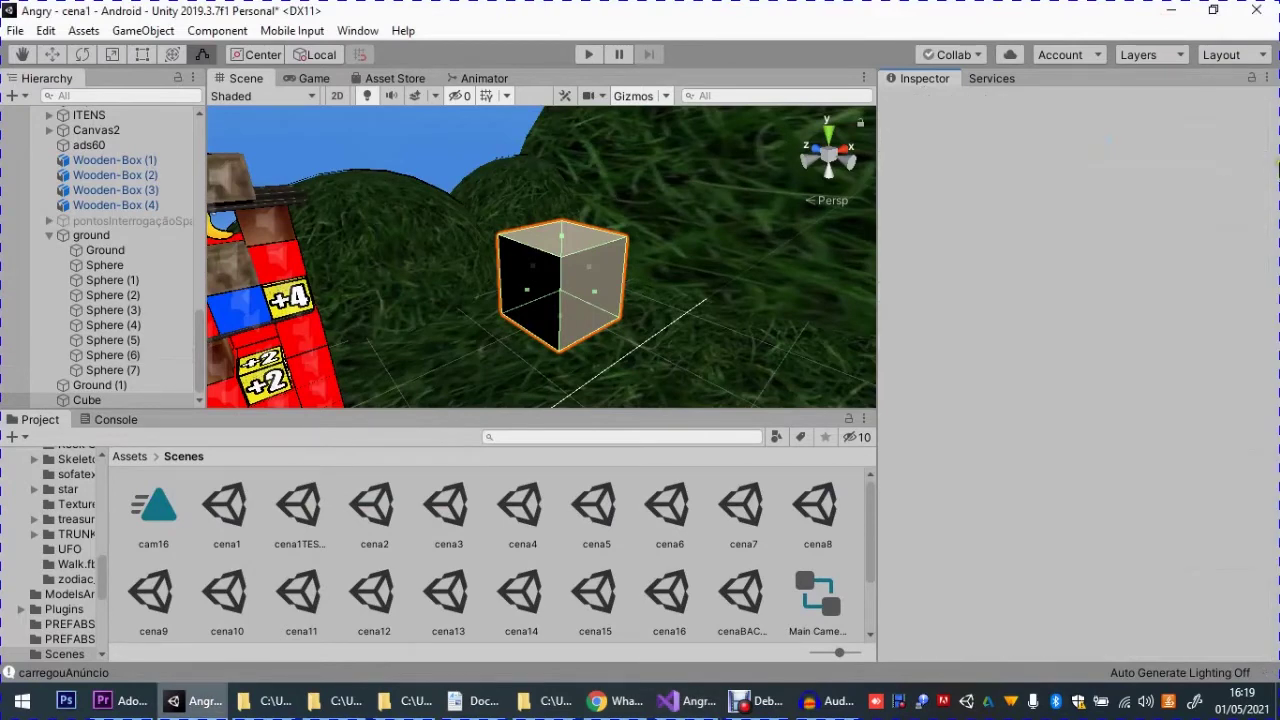
# Enter Cube Transform position X 10, Y 8, Z -4, then return to Visual Studio
pyautogui.scroll(3, 1100, 300)
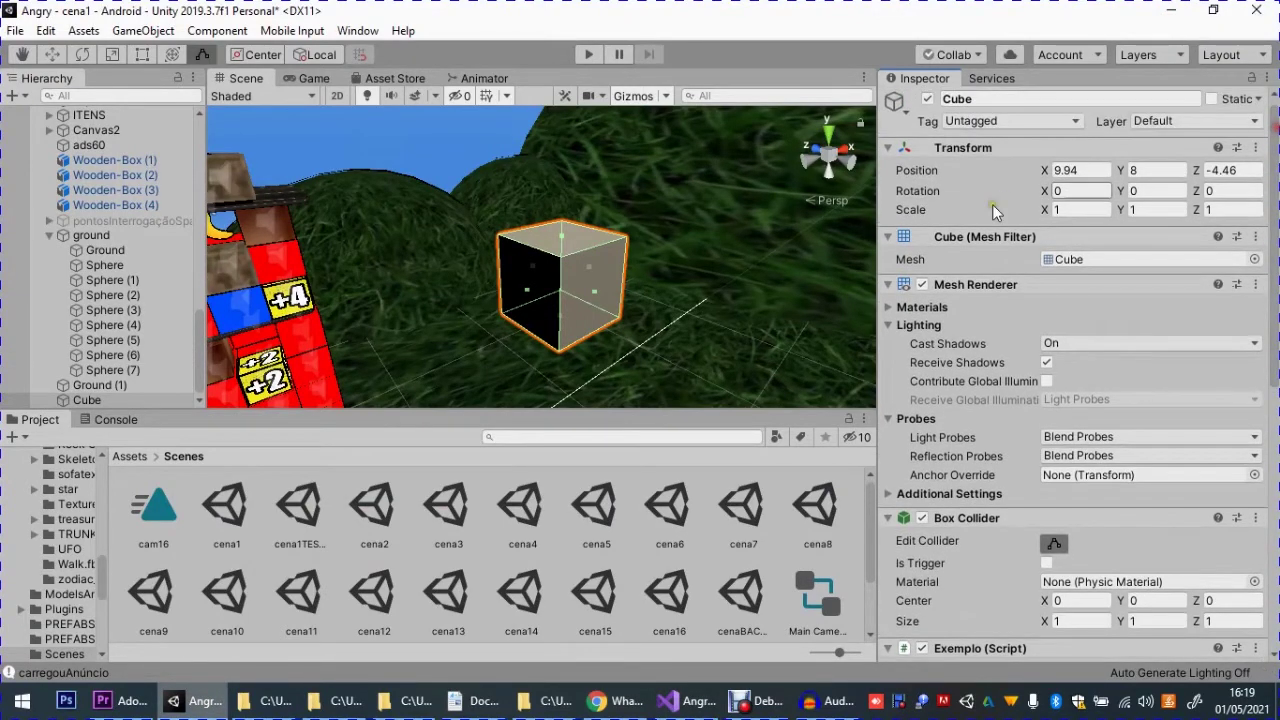
pyautogui.press('Return')
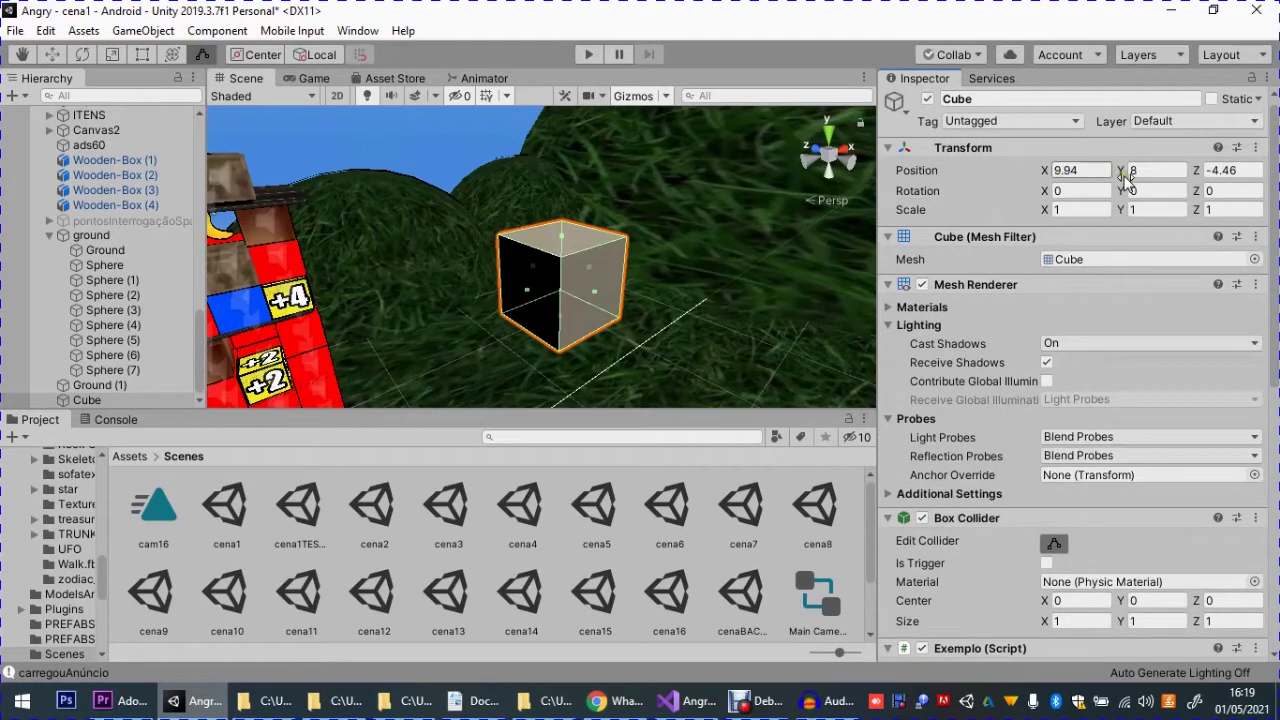
pyautogui.click(1063, 172)
pyautogui.write('10')
pyautogui.press('Tab')
pyautogui.press('Tab')
pyautogui.write('-')
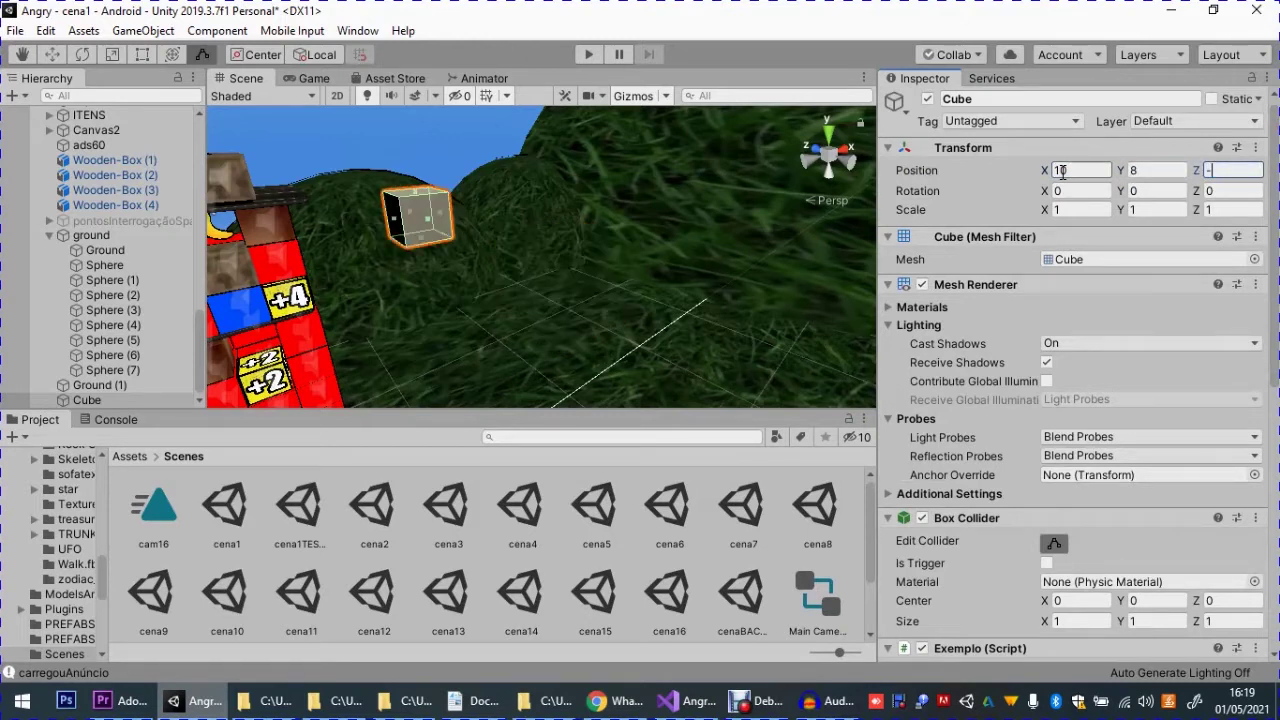
pyautogui.write('4')
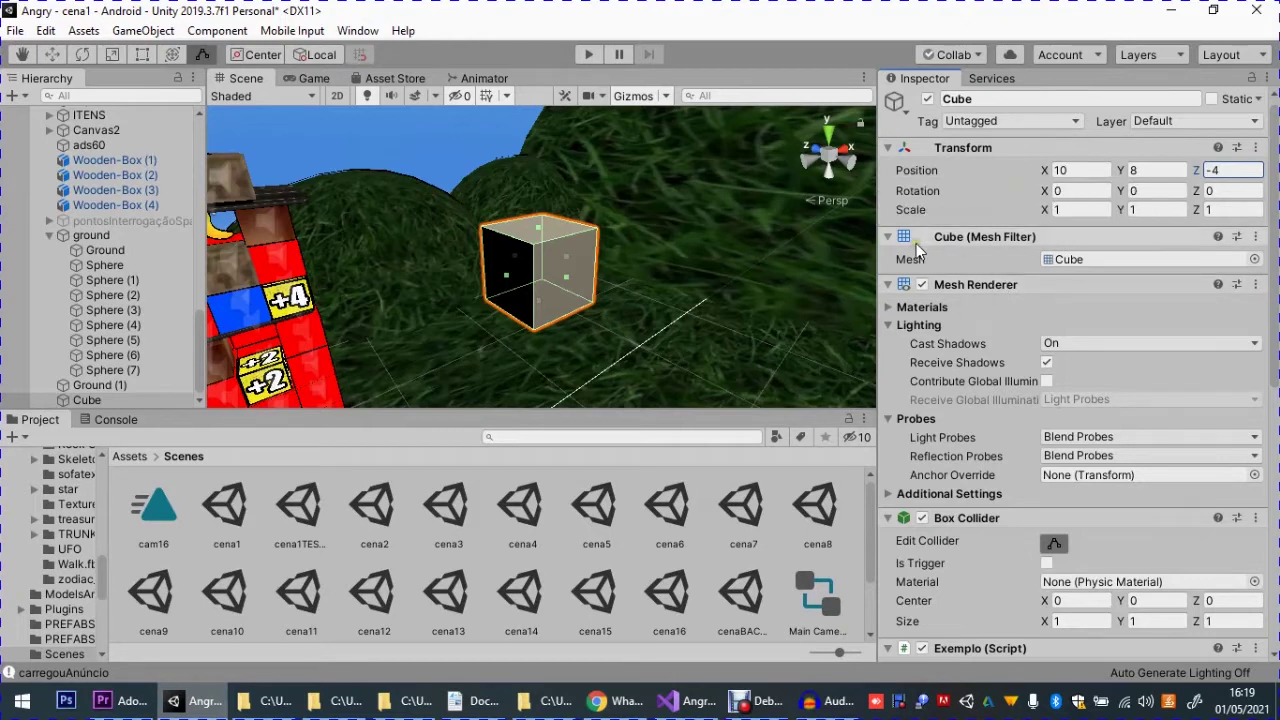
pyautogui.click(667, 700)
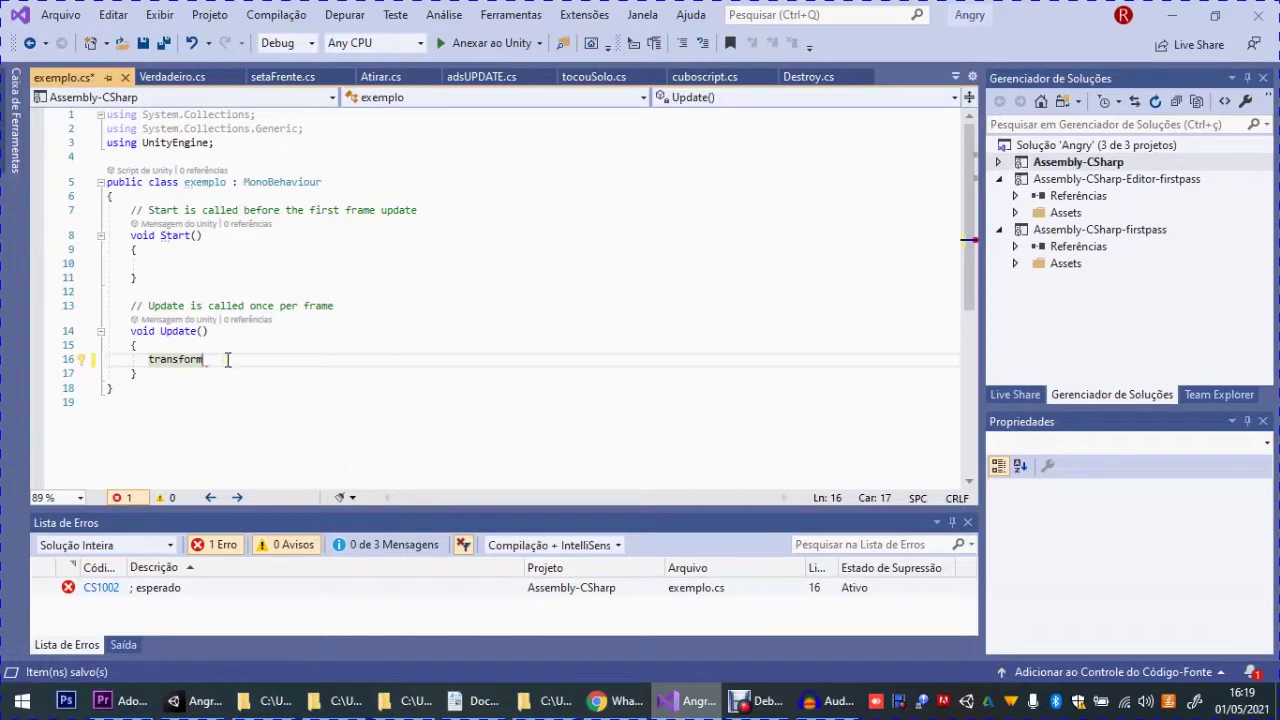
# Extend line 16 to transform.position = new Vector3( using IntelliSense completions
pyautogui.write('.pos')
pyautogui.press('Tab')
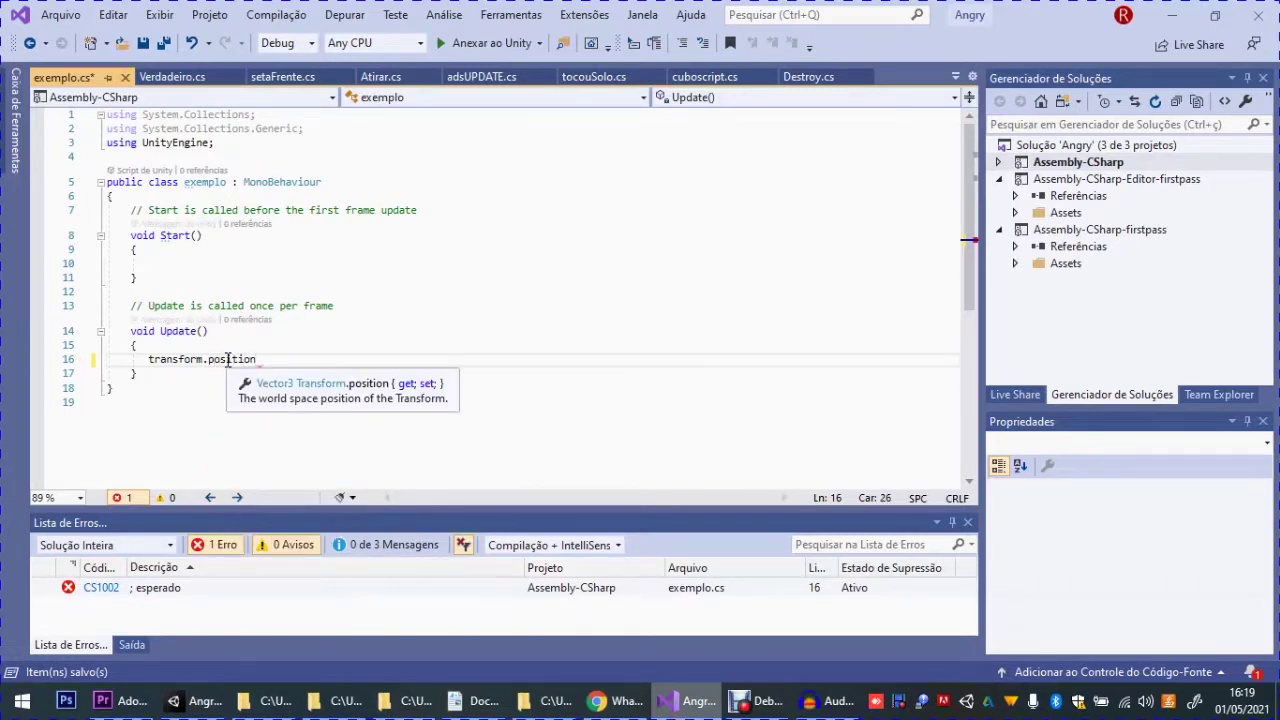
pyautogui.write('.y')
pyautogui.press('Escape')
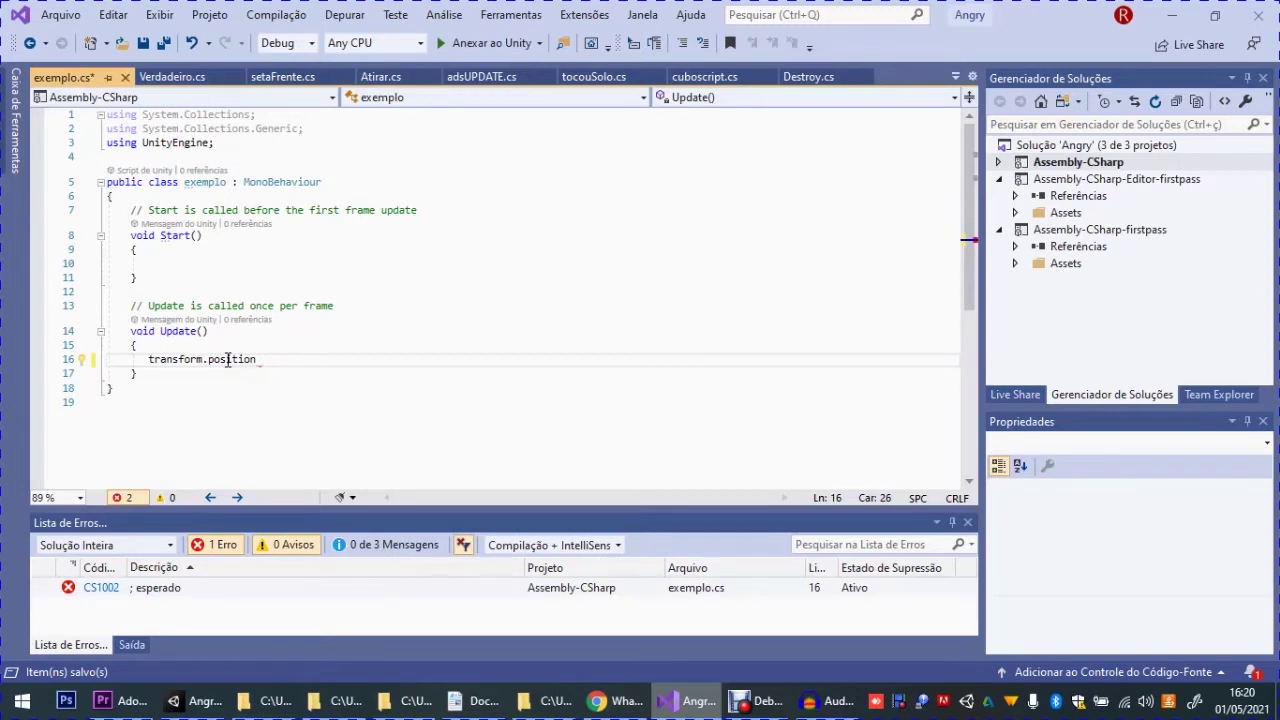
pyautogui.write('= ne')
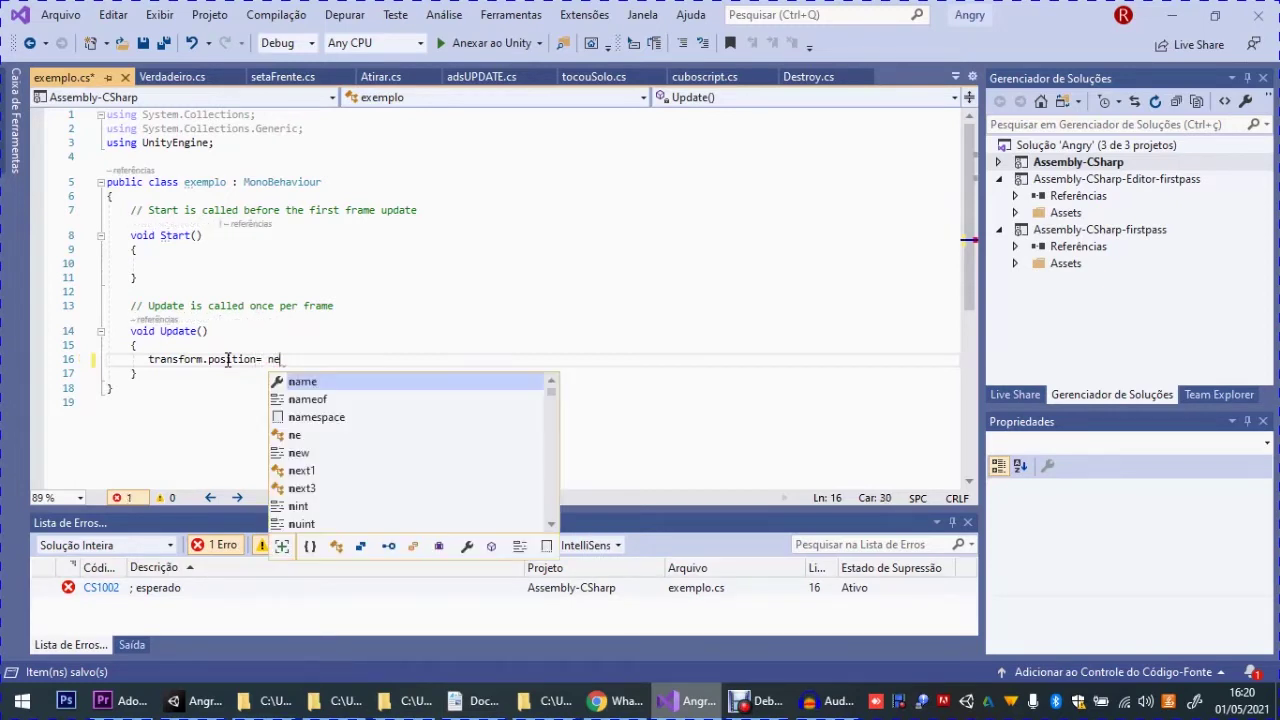
pyautogui.write('w veco')
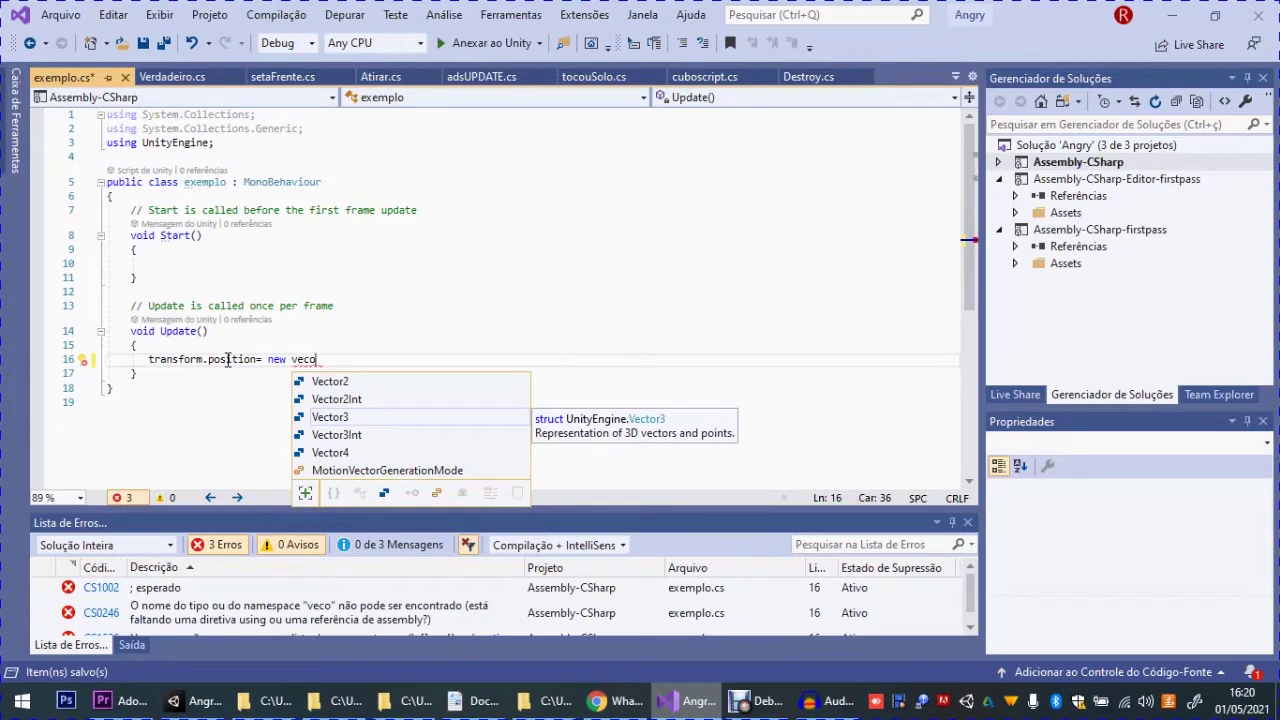
pyautogui.press('Tab')
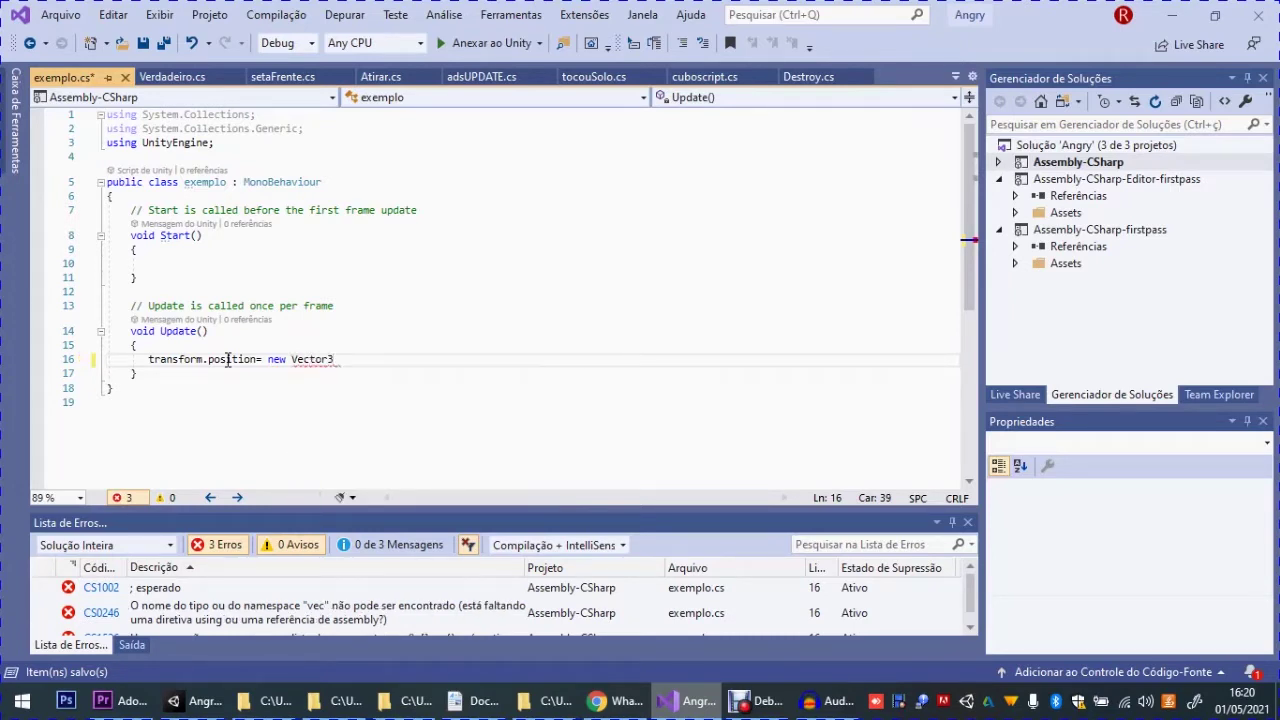
pyautogui.write('(')
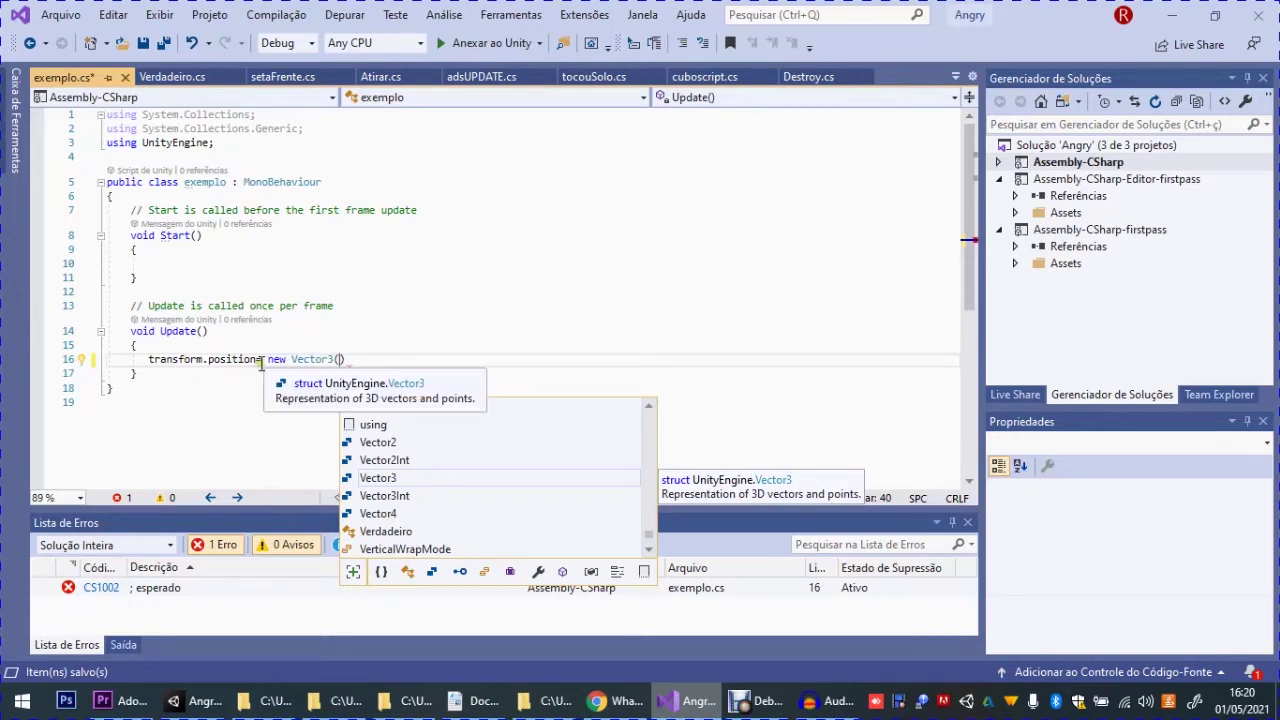
# Change = to += and fill in the arguments (-1, -1, -1), then save
pyautogui.click(260, 359)
pyautogui.write('+')
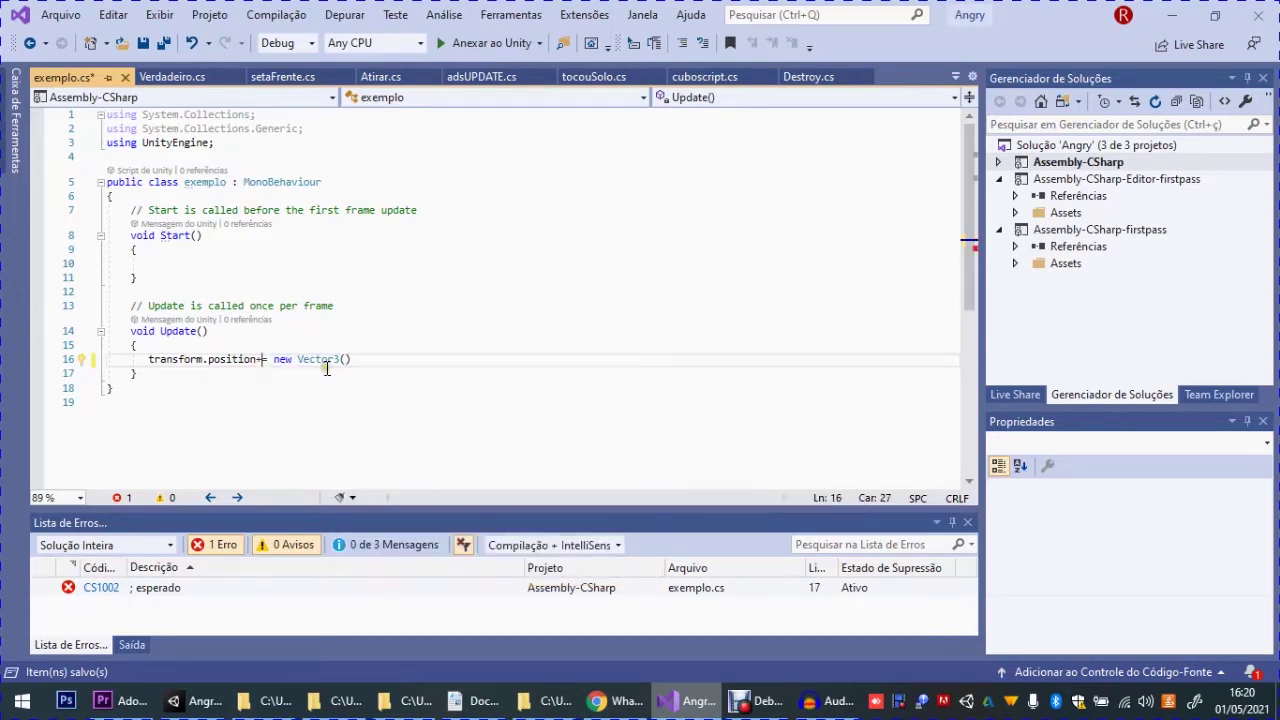
pyautogui.click(343, 360)
pyautogui.click(344, 360)
pyautogui.write('1,-')
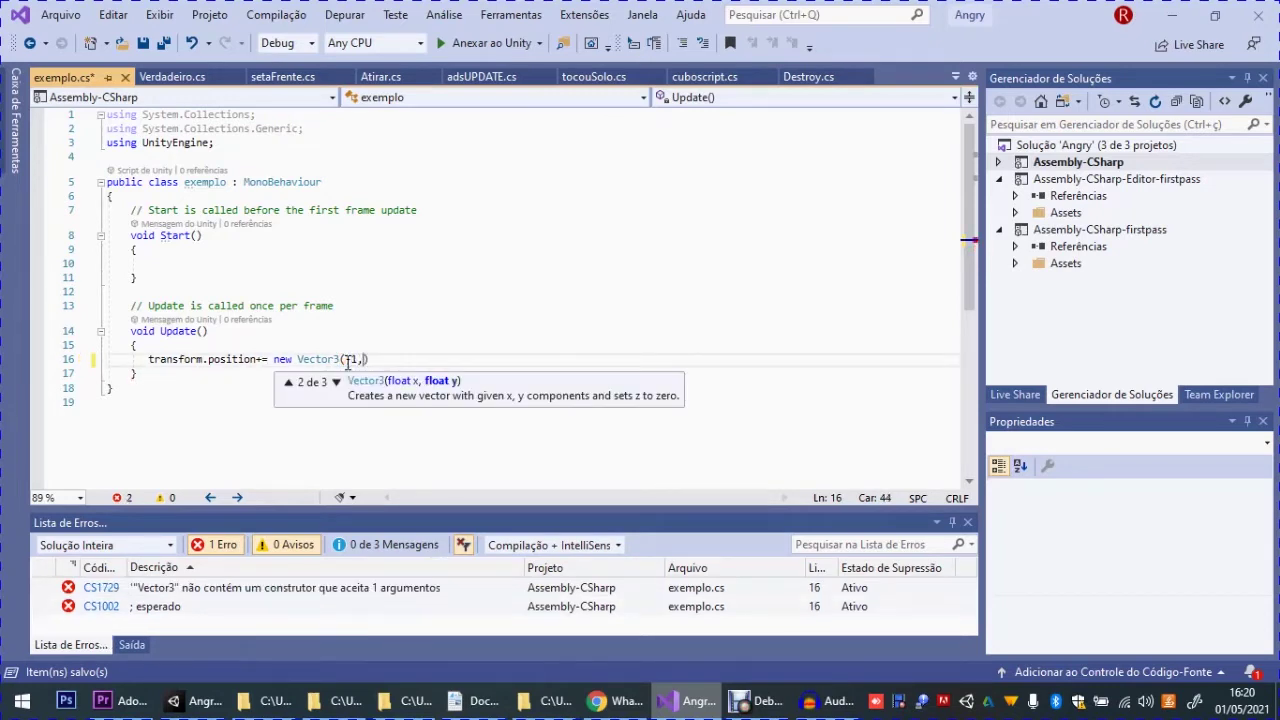
pyautogui.write('1')
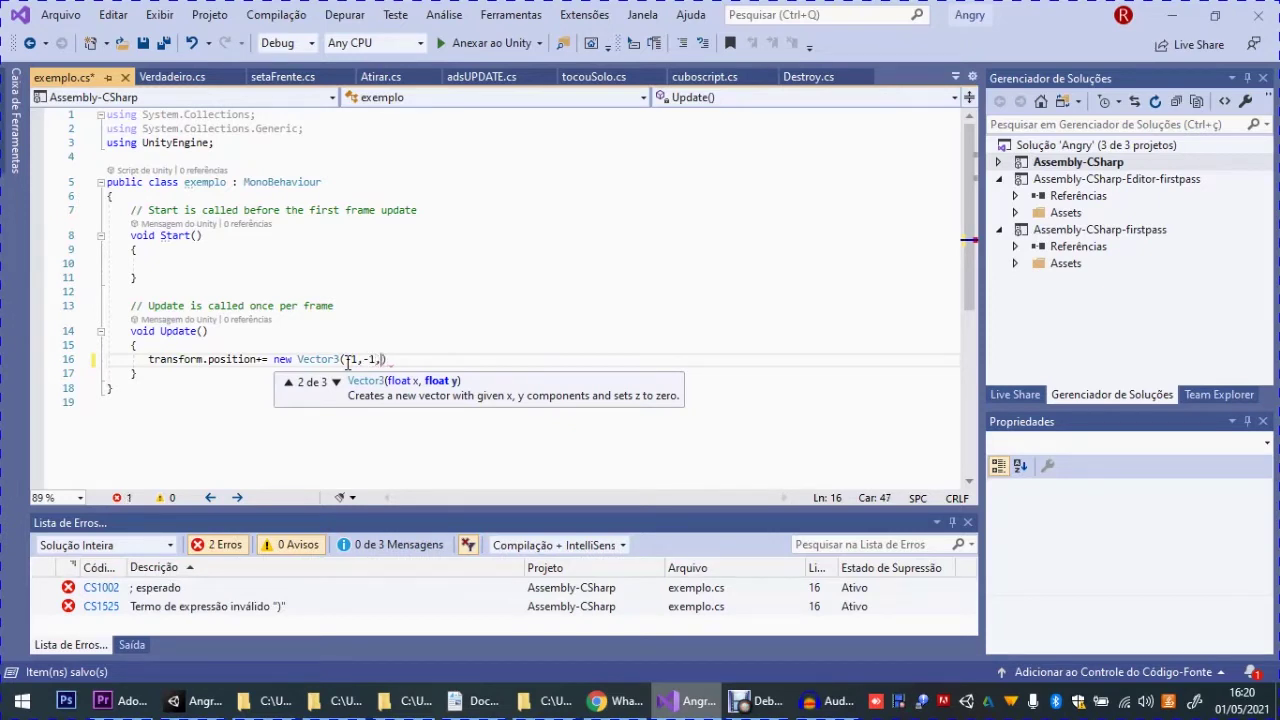
pyautogui.write(',01')
pyautogui.press('BackSpace')
pyautogui.press('BackSpace')
pyautogui.write('1')
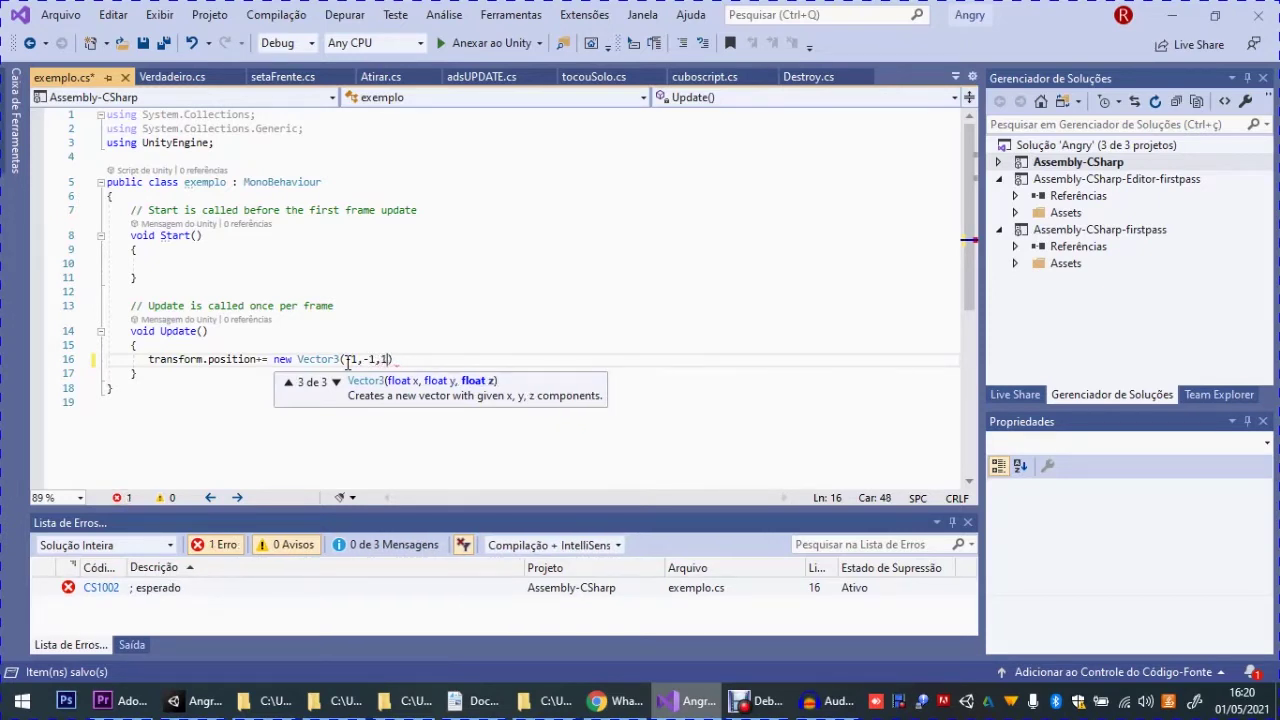
pyautogui.write(')')
pyautogui.write(';')
pyautogui.write('-')
pyautogui.click(362, 361)
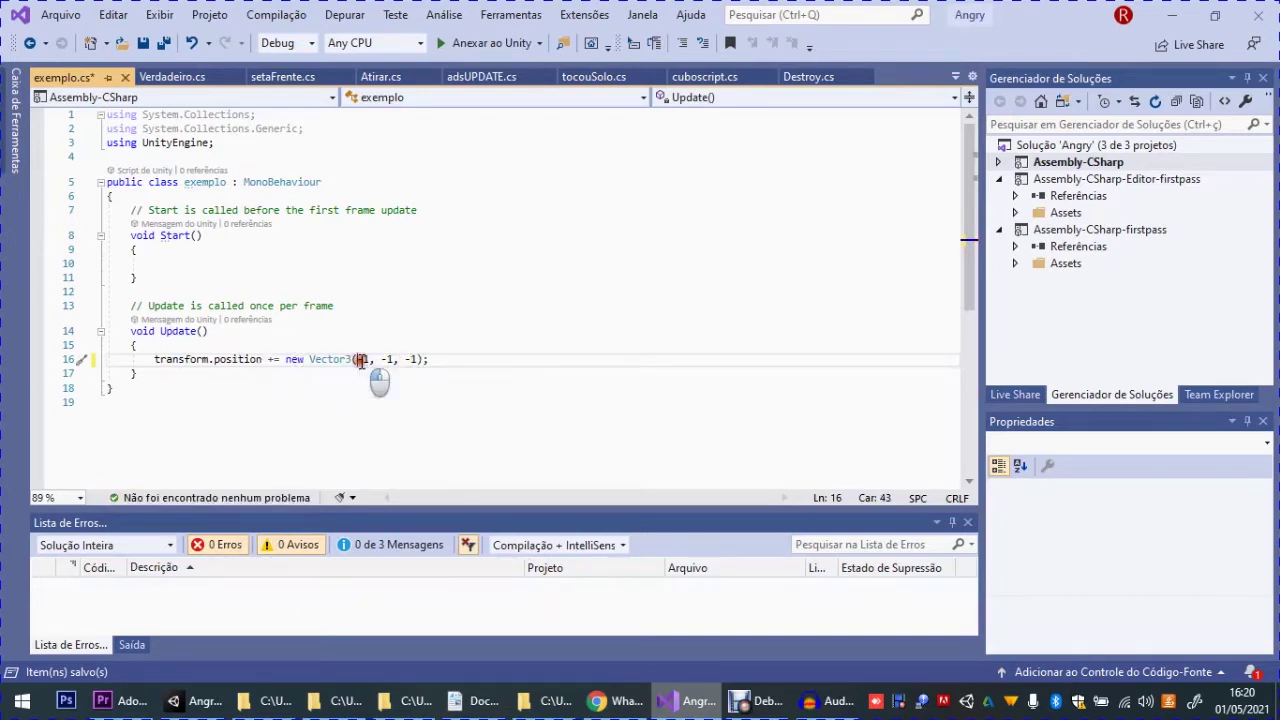
pyautogui.click(440, 360)
pyautogui.hotkey('ctrl', 's')
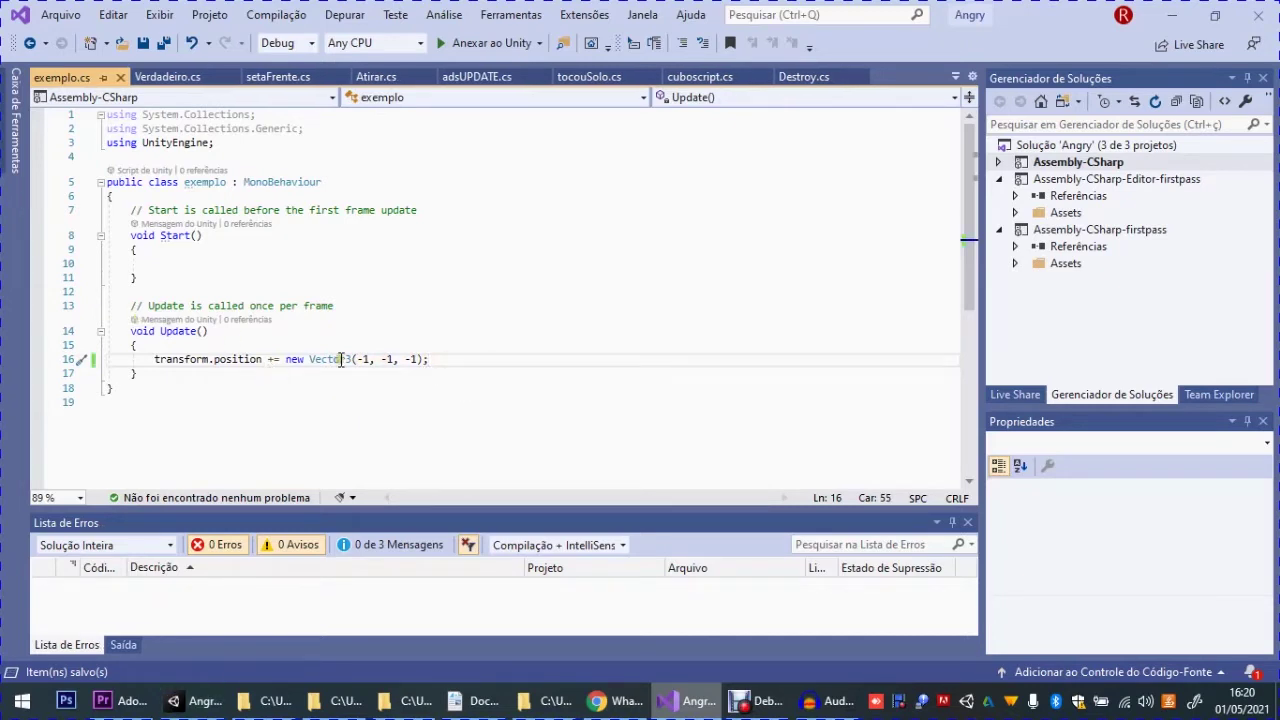
pyautogui.doubleClick(366, 359)
# Append *Time.deltaTime to all three -1 components by copy-paste, then switch to Unity
pyautogui.write('*')
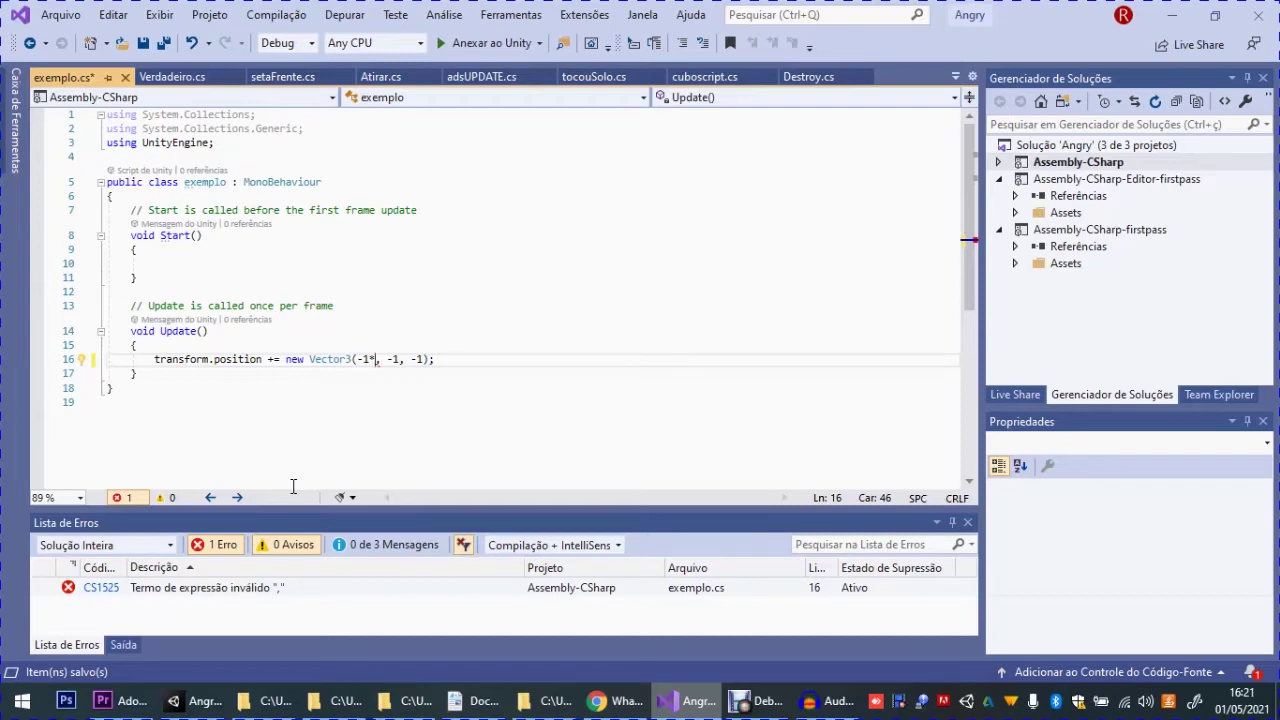
pyautogui.write('Time.t')
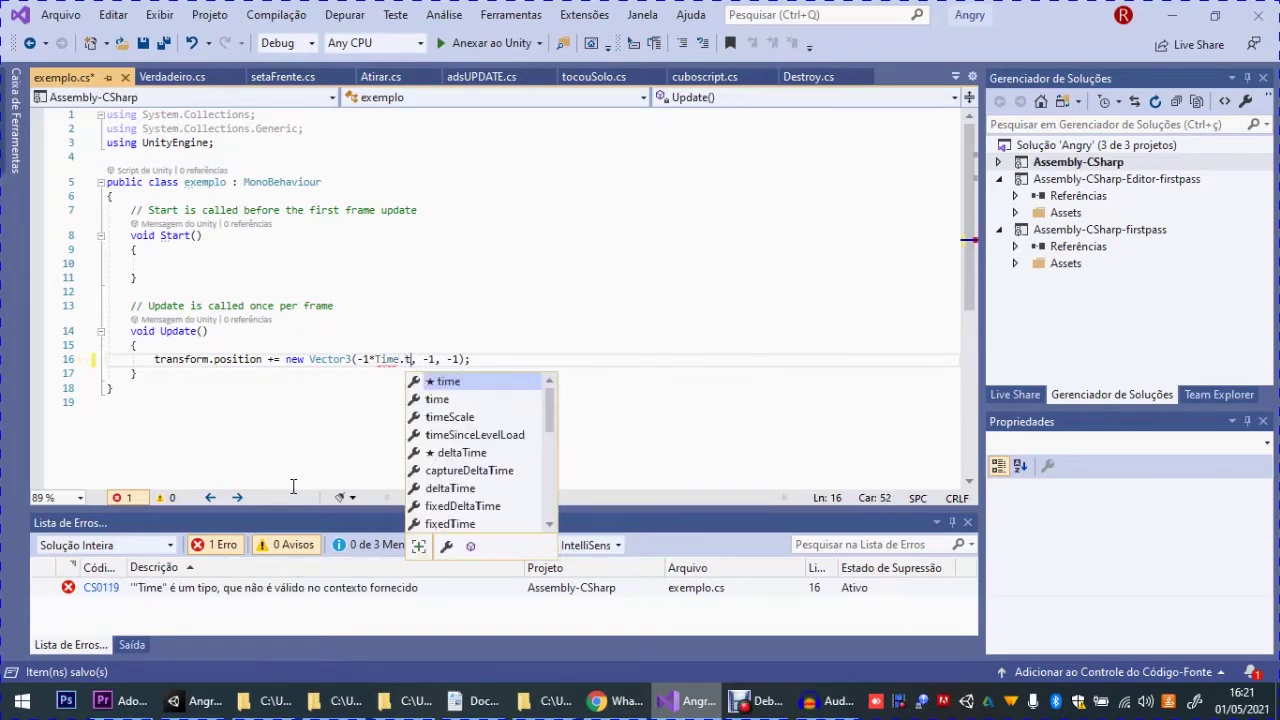
pyautogui.write('.deltaTime')
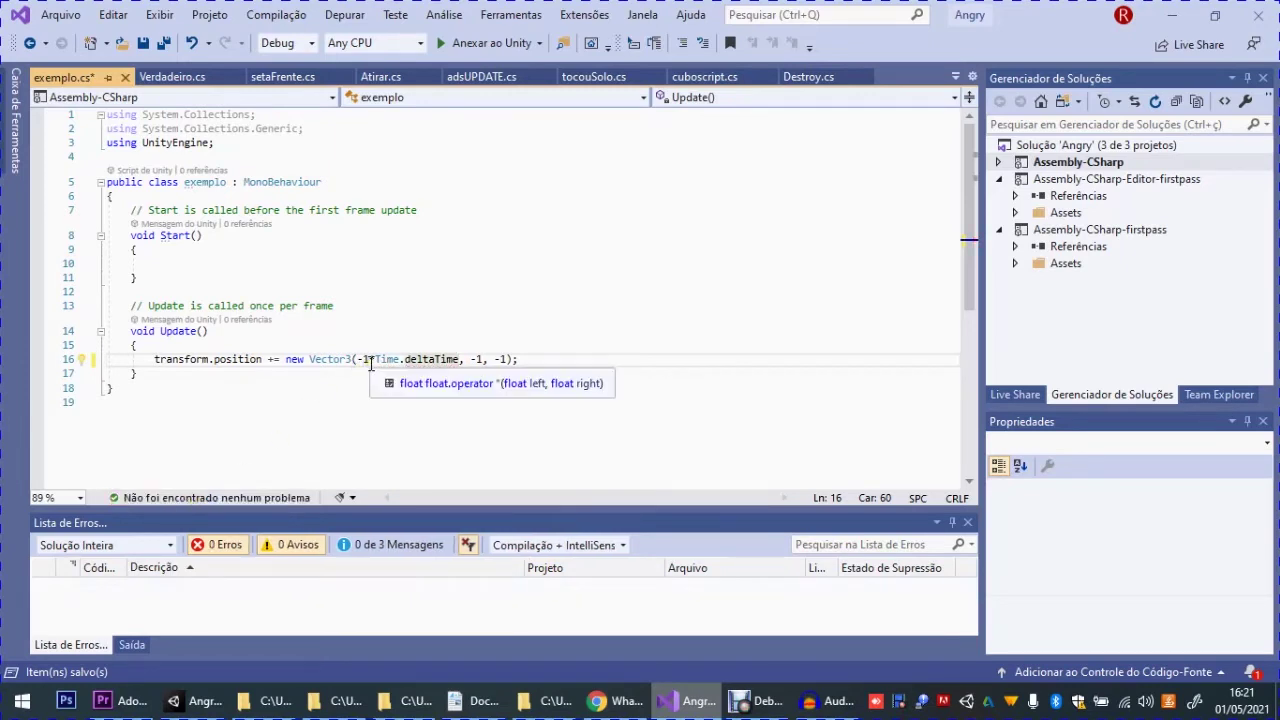
pyautogui.moveTo(371, 360); pyautogui.dragTo(460, 361)
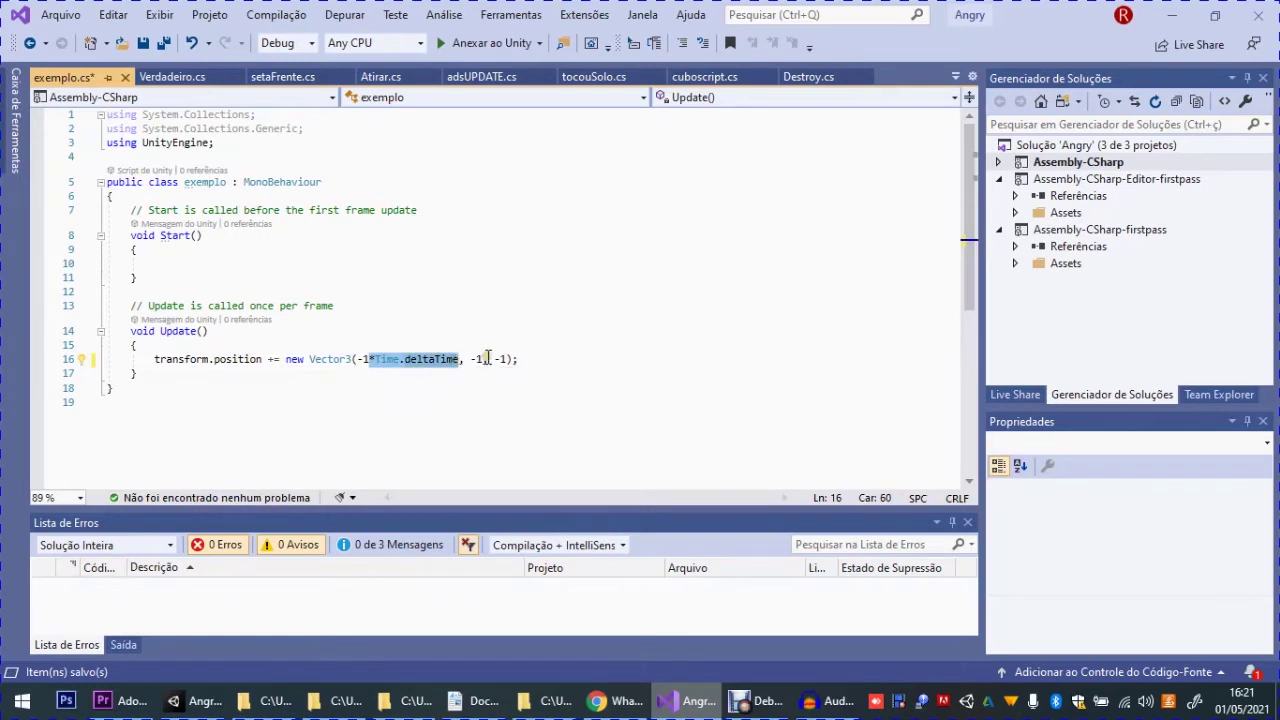
pyautogui.click(481, 359)
pyautogui.write('* Time.deltaTime')
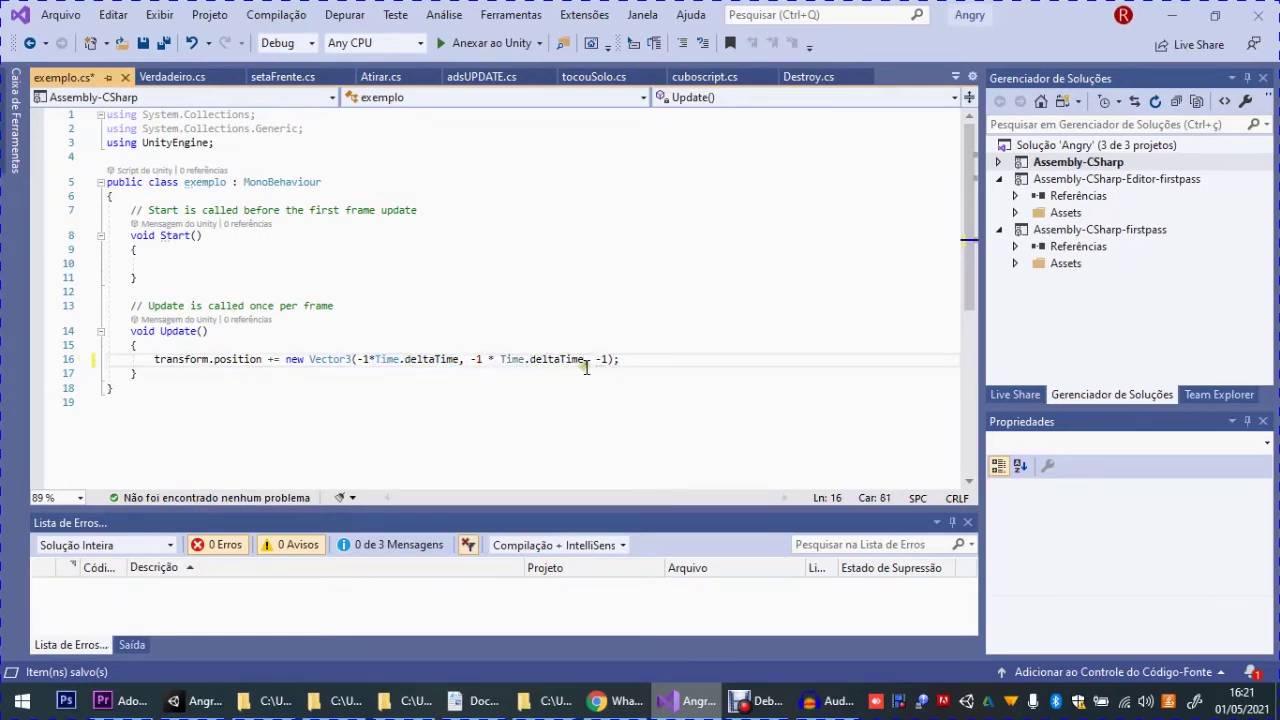
pyautogui.click(609, 360)
pyautogui.write('* Time.deltaTime')
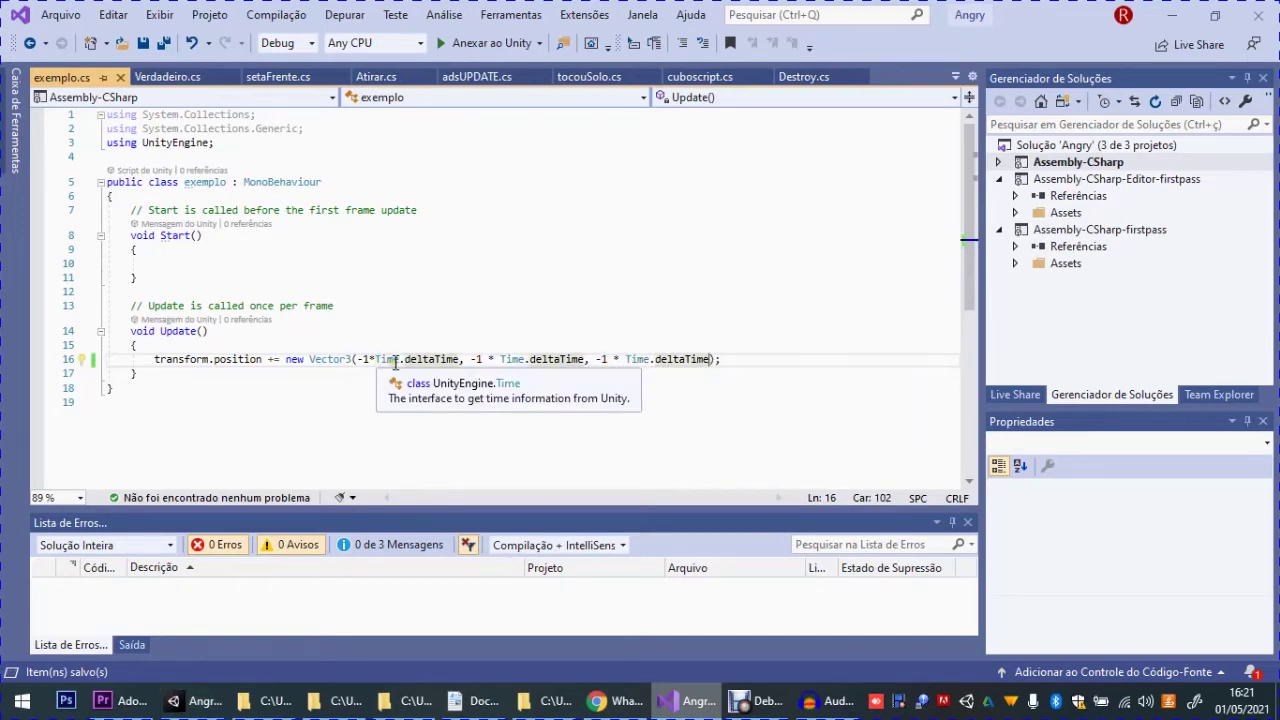
pyautogui.click(1172, 15)
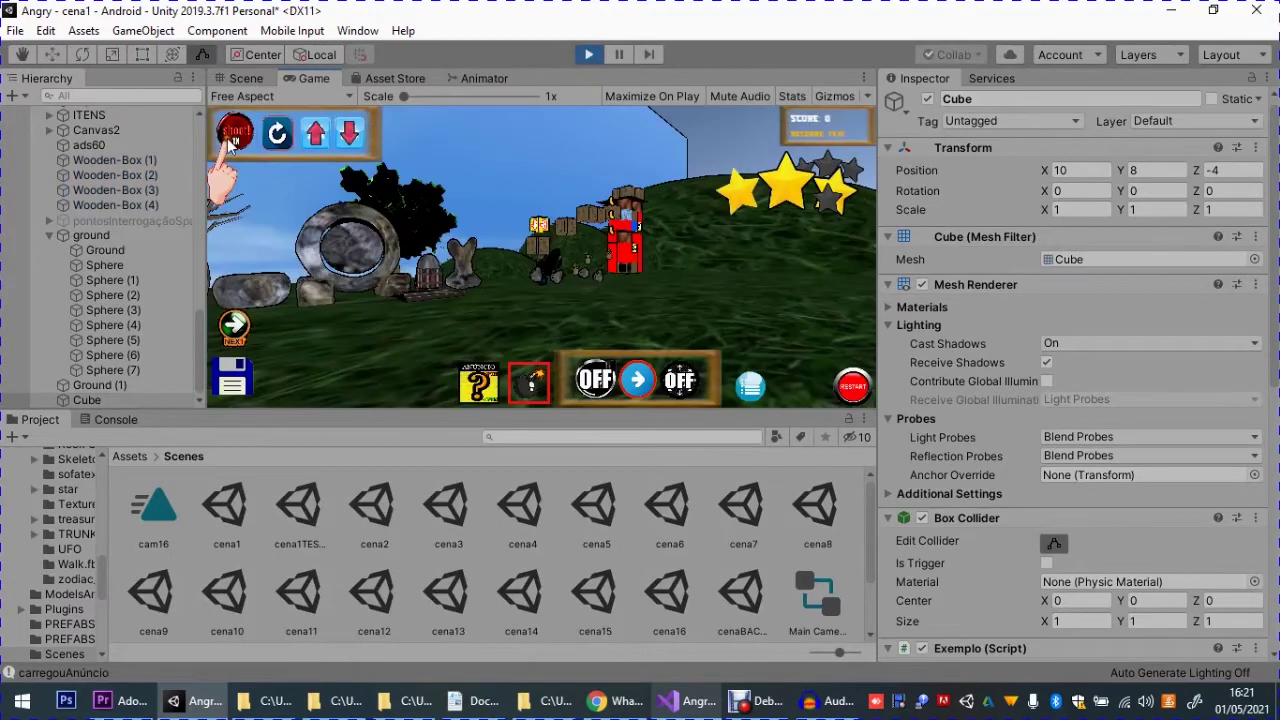
# Frame the moving Cube in the Scene view, stop Play mode, and return to Visual Studio
pyautogui.click(243, 82)
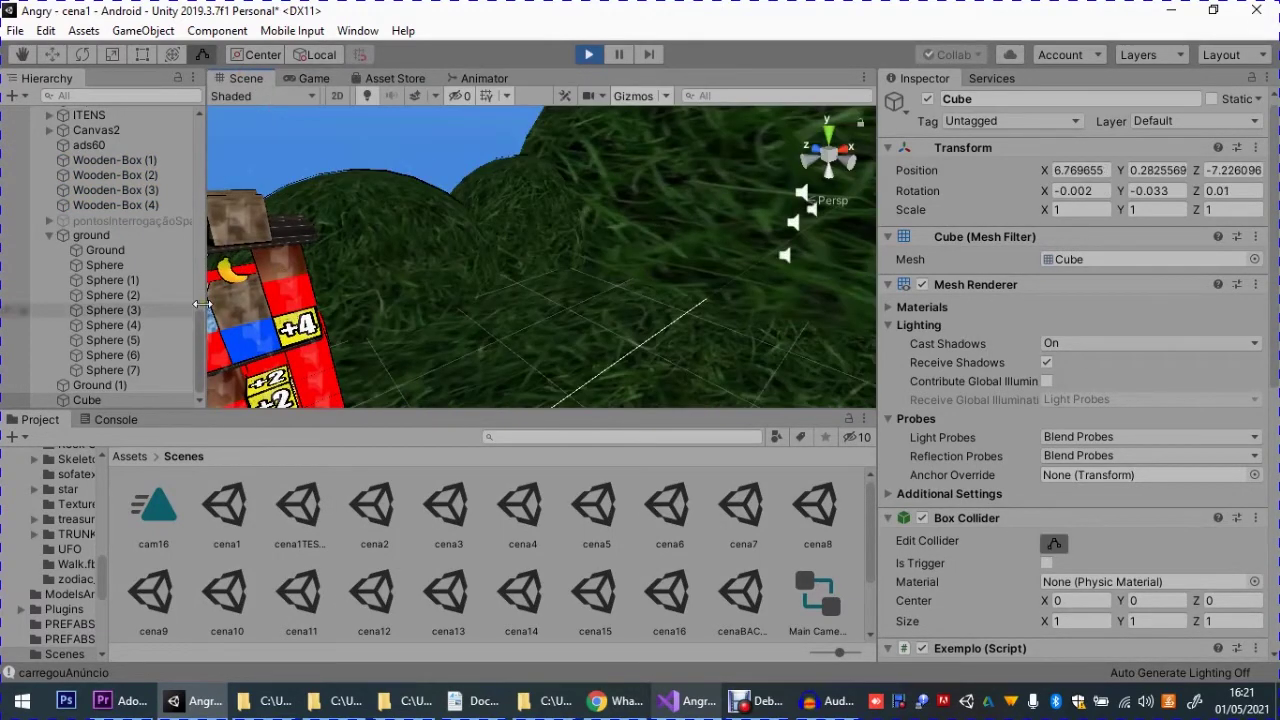
pyautogui.doubleClick(64, 400)
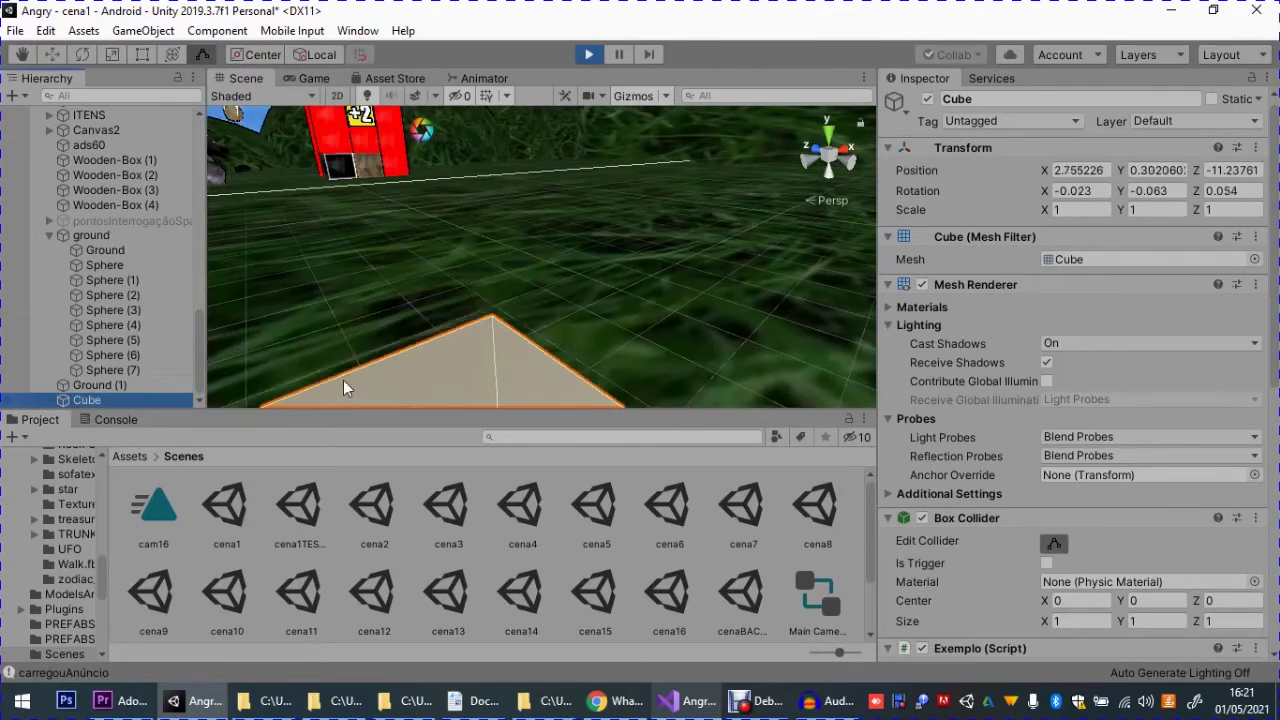
pyautogui.doubleClick(66, 401)
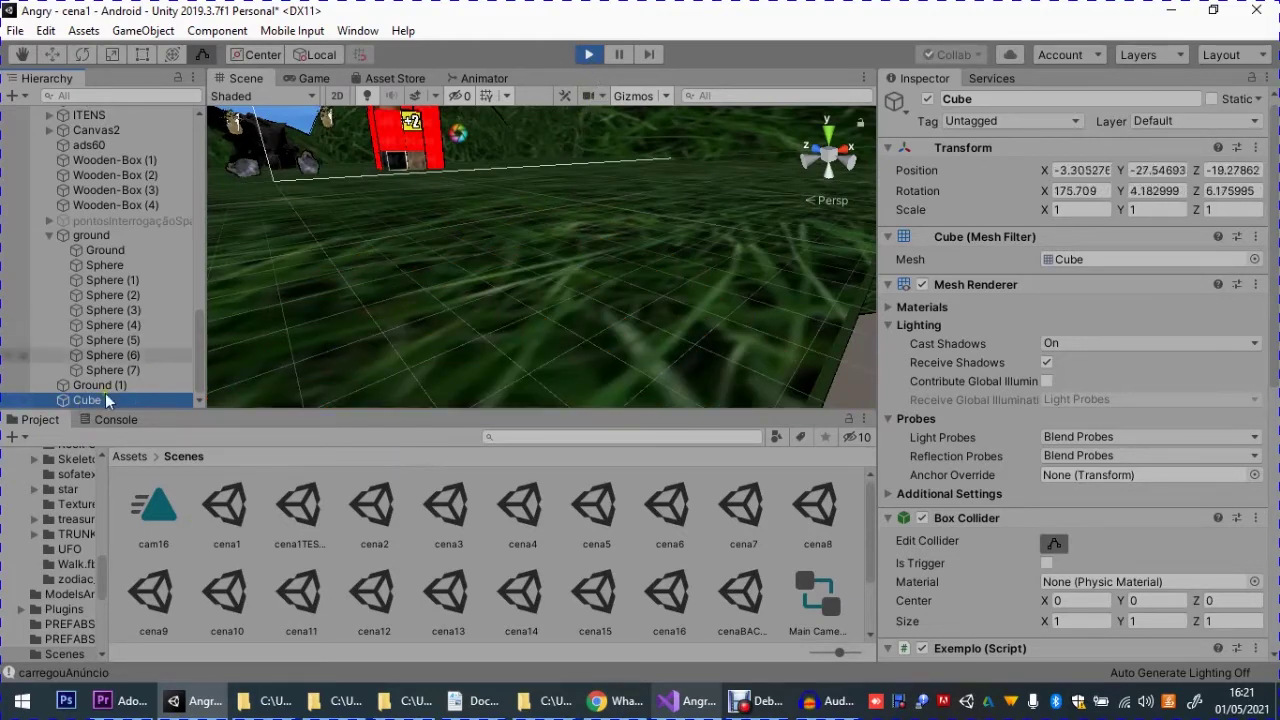
pyautogui.click(591, 54)
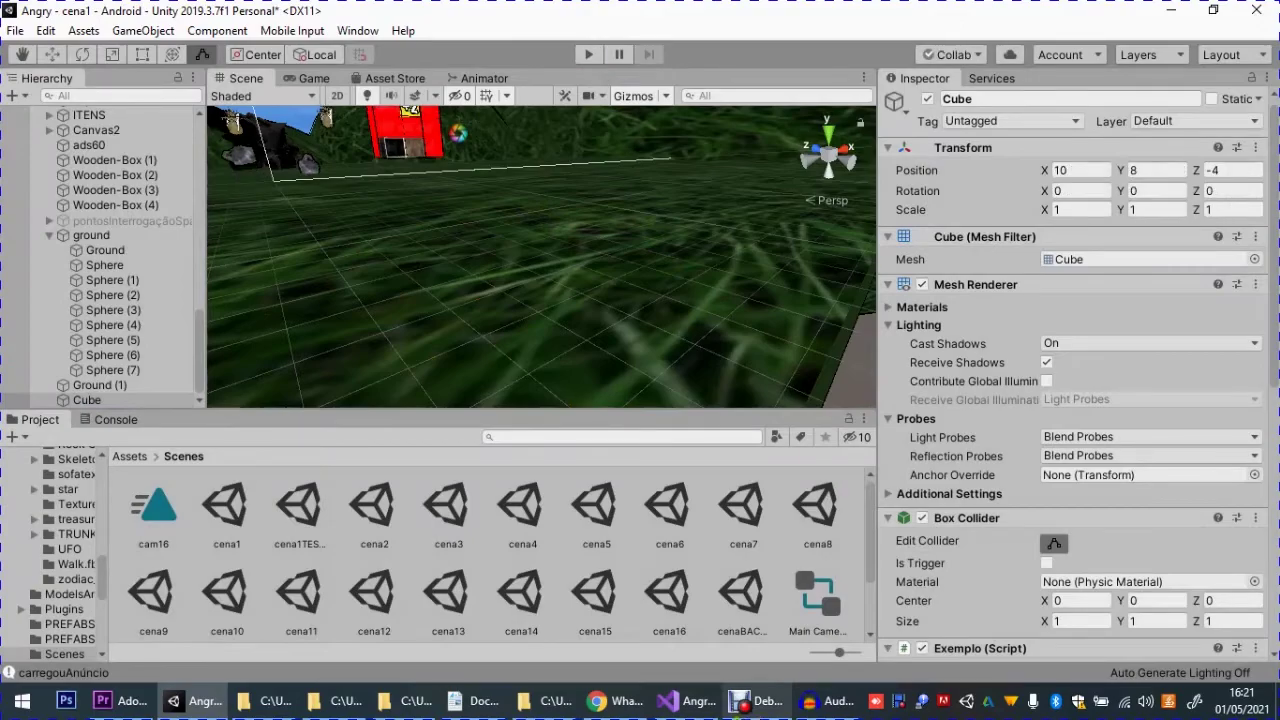
pyautogui.click(665, 705)
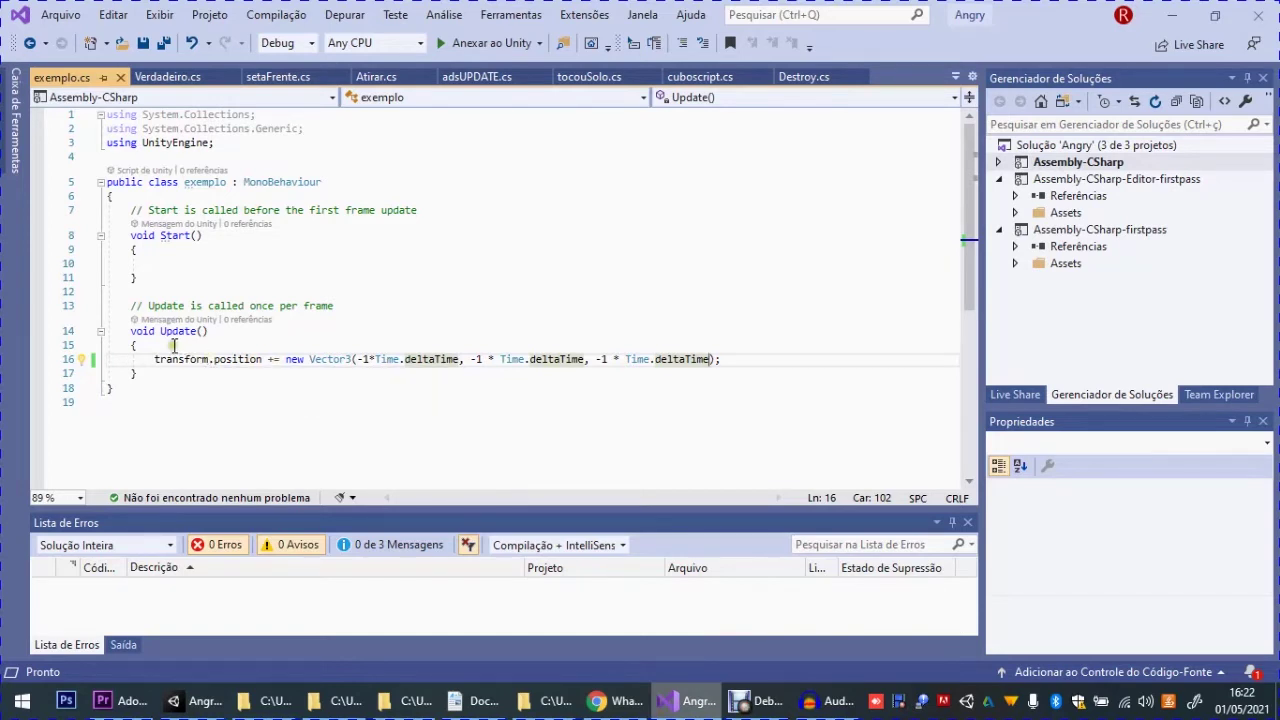
# Add an if (transform.position.y < 1) { line at the top of Update
pyautogui.moveTo(160, 331); pyautogui.dragTo(207, 331)
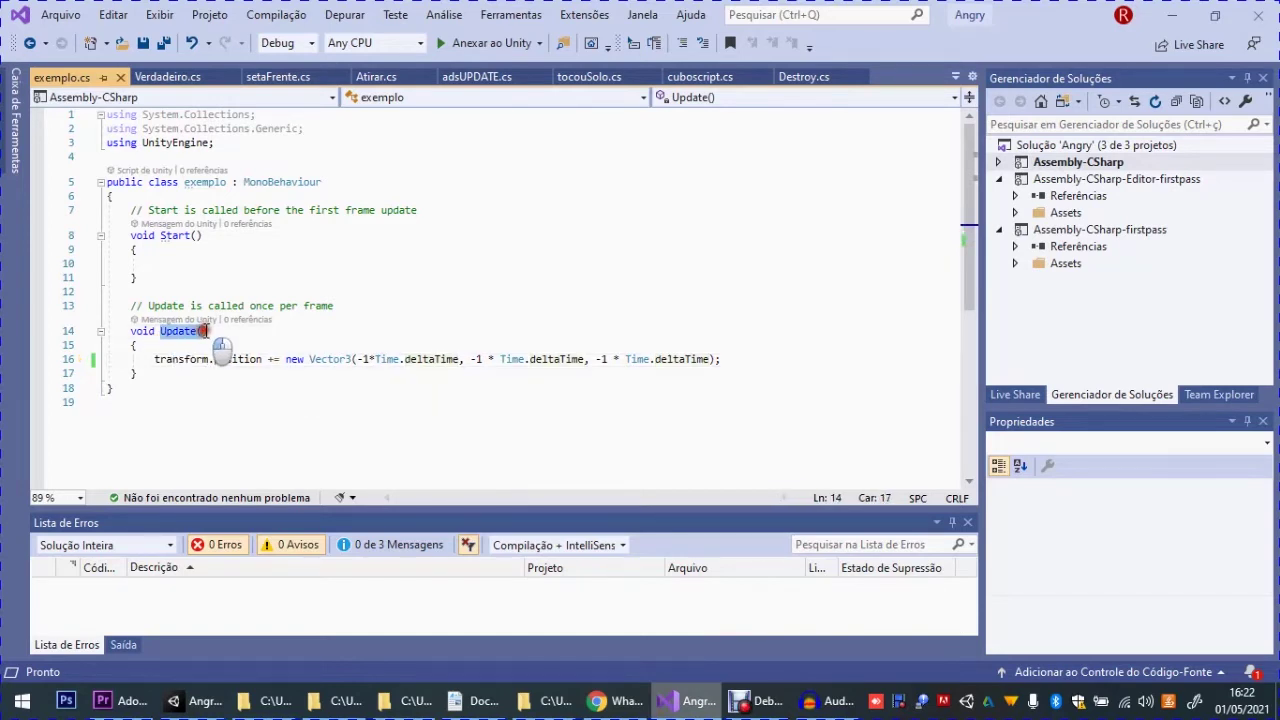
pyautogui.click(157, 349)
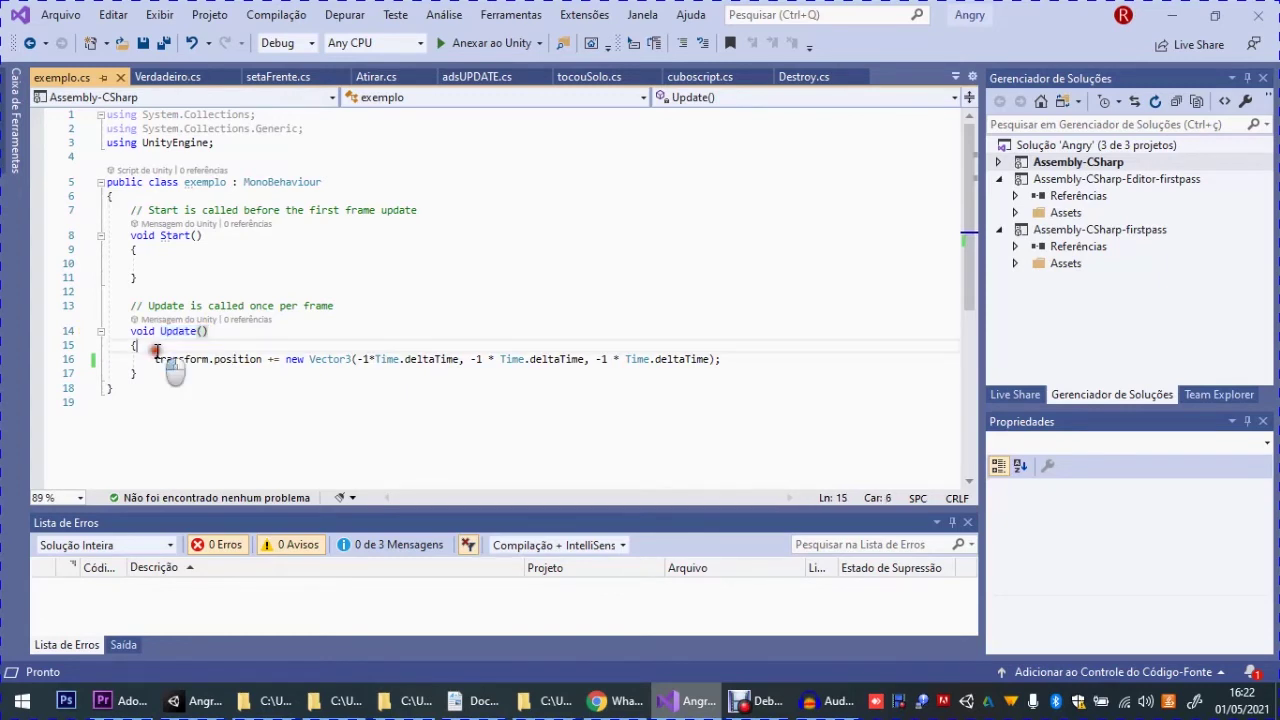
pyautogui.press('Return')
pyautogui.write('if(')
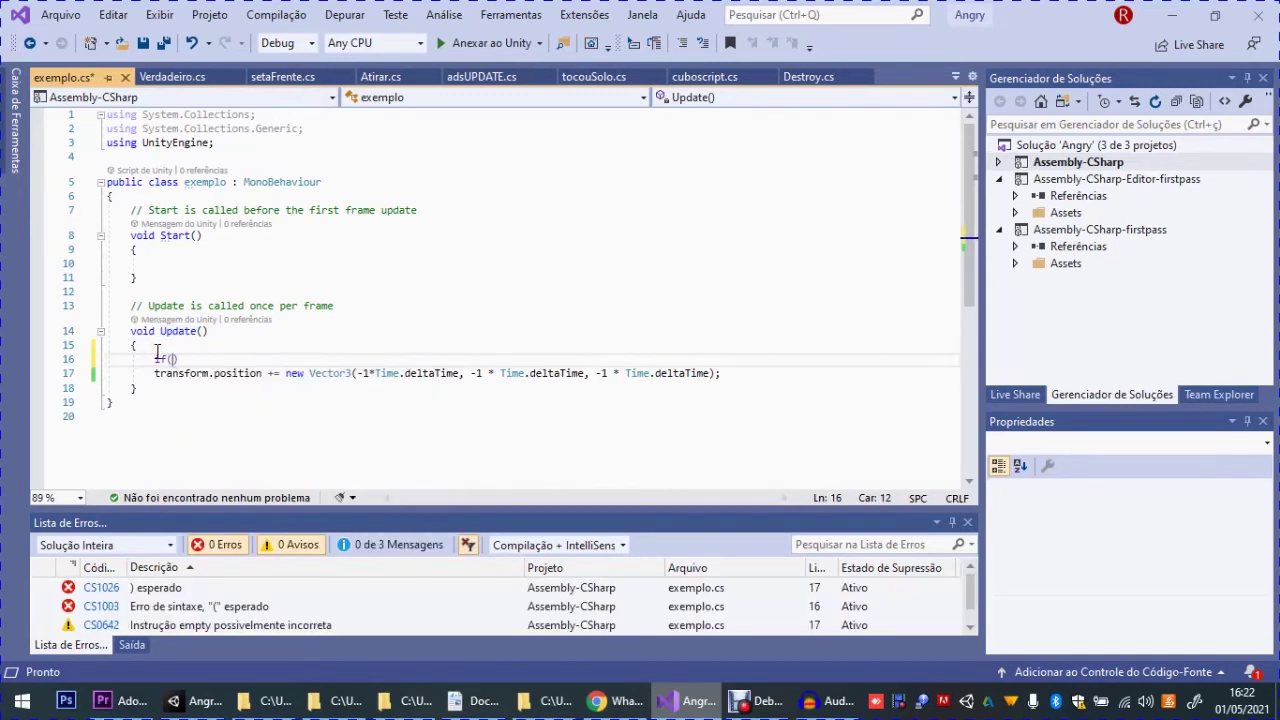
pyautogui.write(' tr')
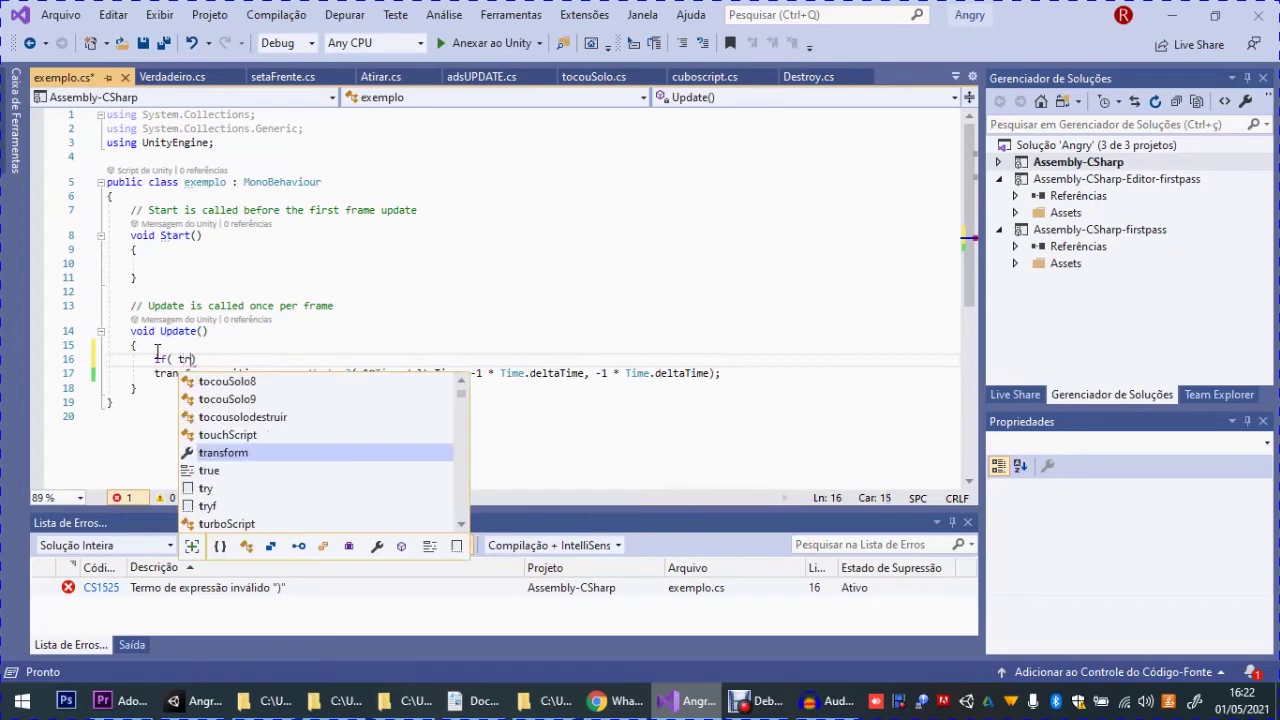
pyautogui.write('ansform.po')
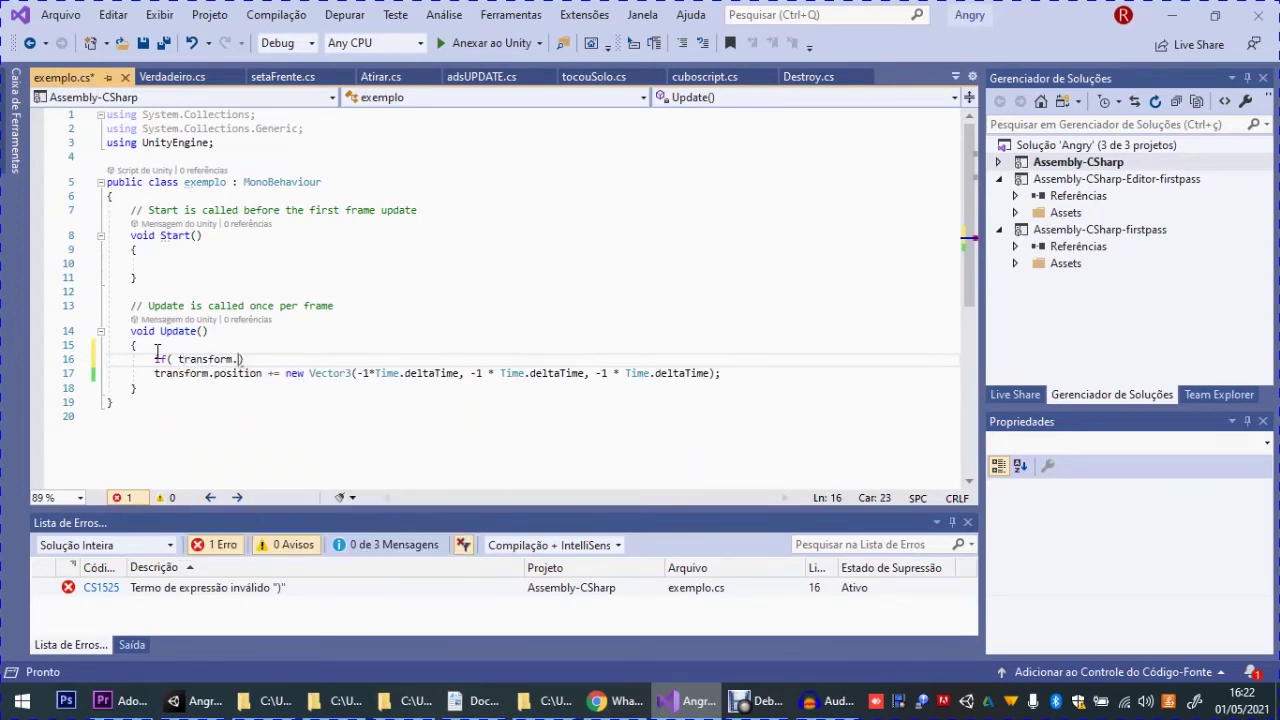
pyautogui.press('Tab')
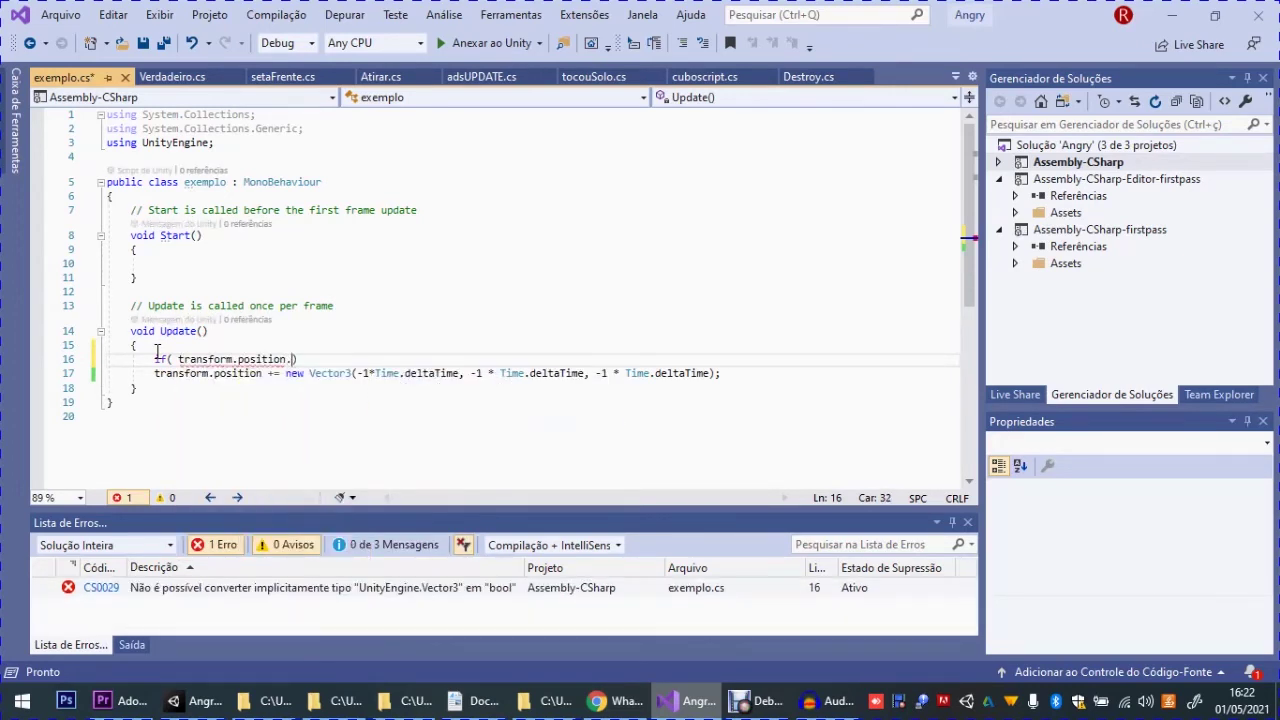
pyautogui.write('.u')
pyautogui.press('BackSpace')
pyautogui.write('y ')
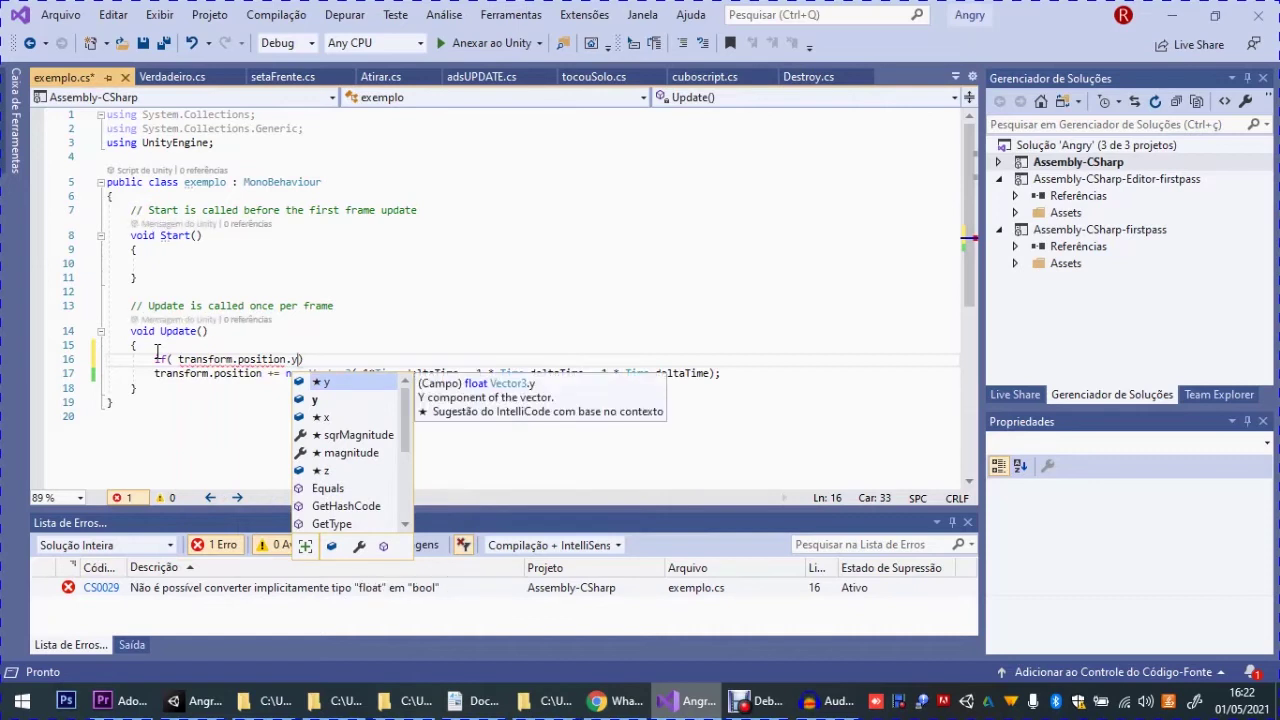
pyautogui.write('< 1')
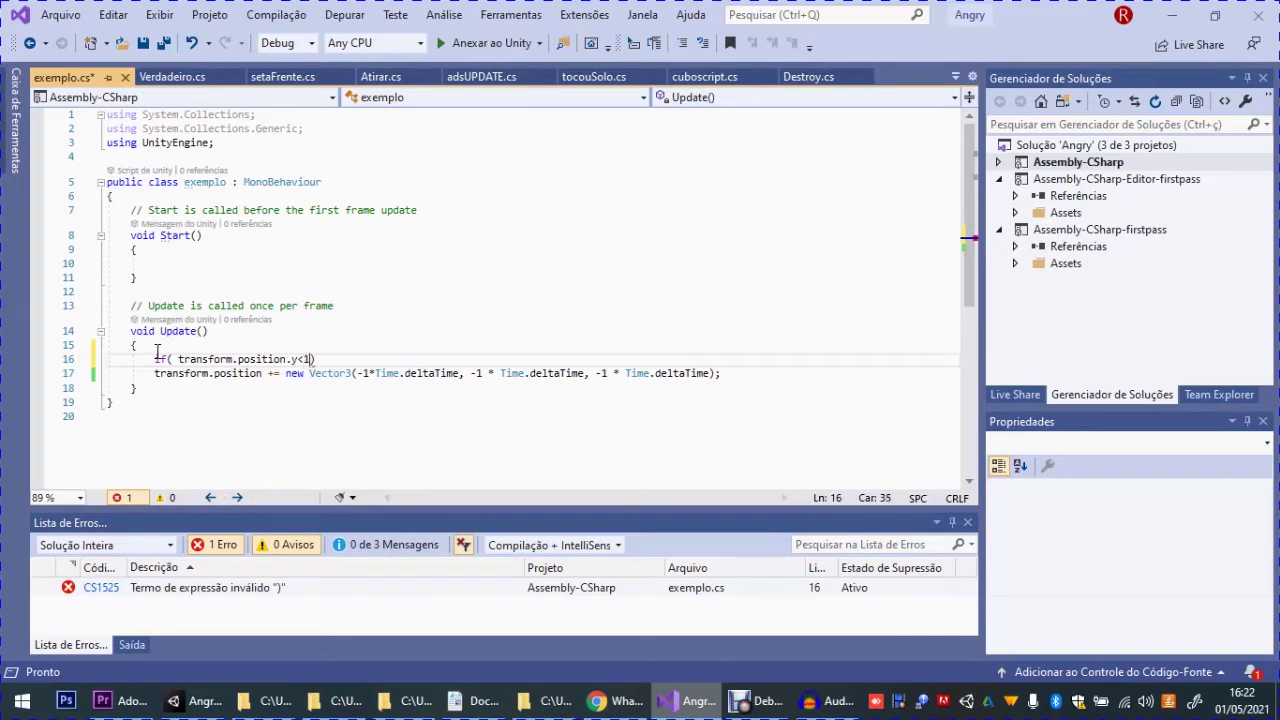
pyautogui.write(') {')
# Fix the Vector3 typo, close the if block's brace, and delete the old movement statement
pyautogui.press('Down')
pyautogui.press('BackSpace')
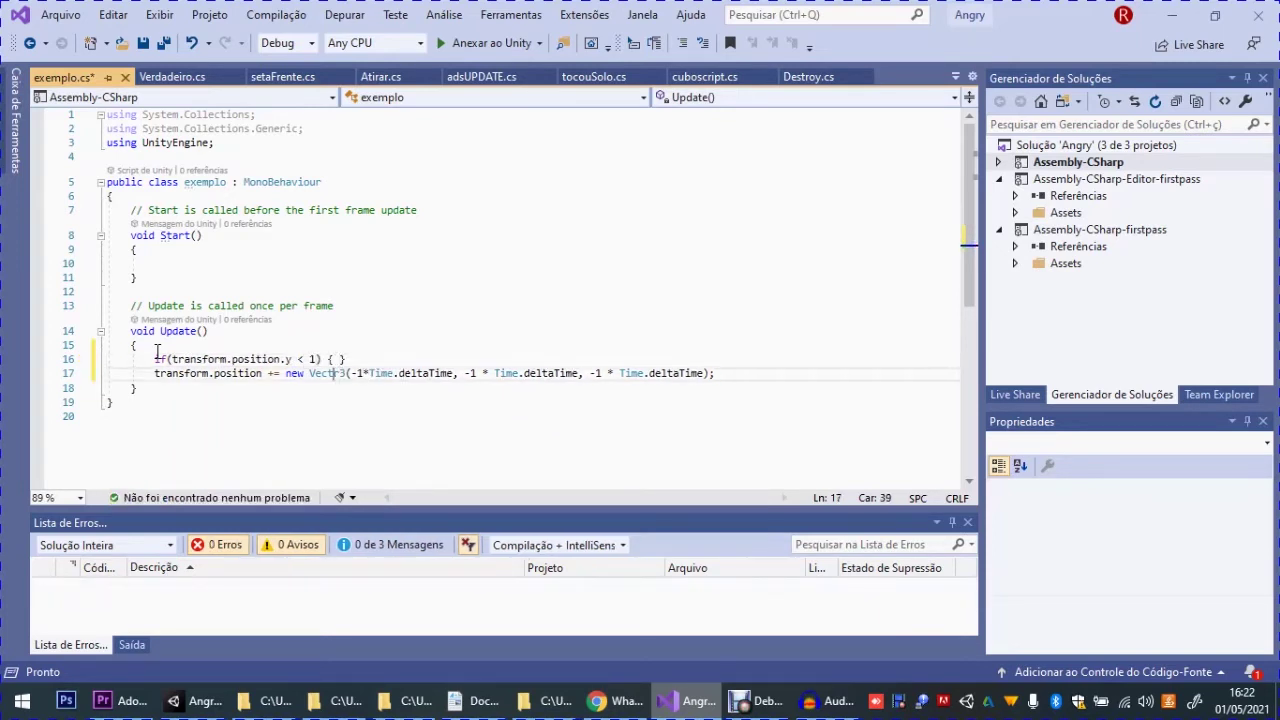
pyautogui.write('o')
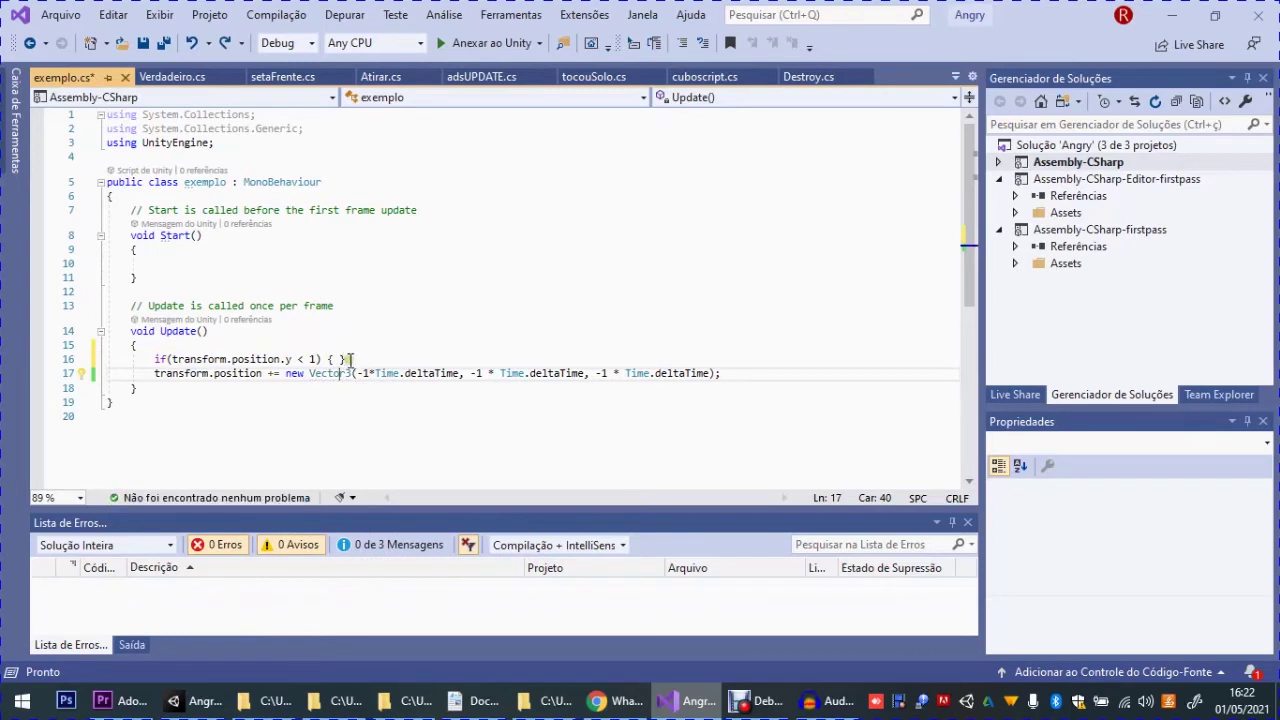
pyautogui.click(349, 359)
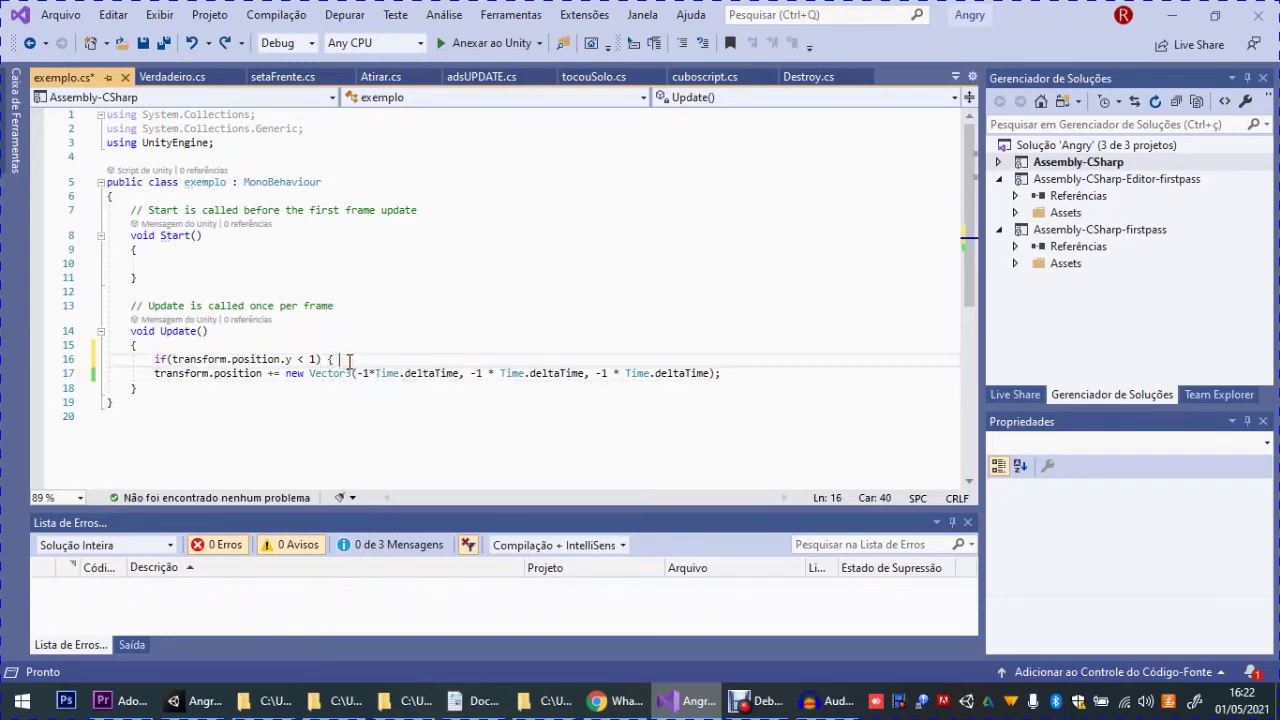
pyautogui.click(205, 390)
pyautogui.press('Return')
pyautogui.write('}')
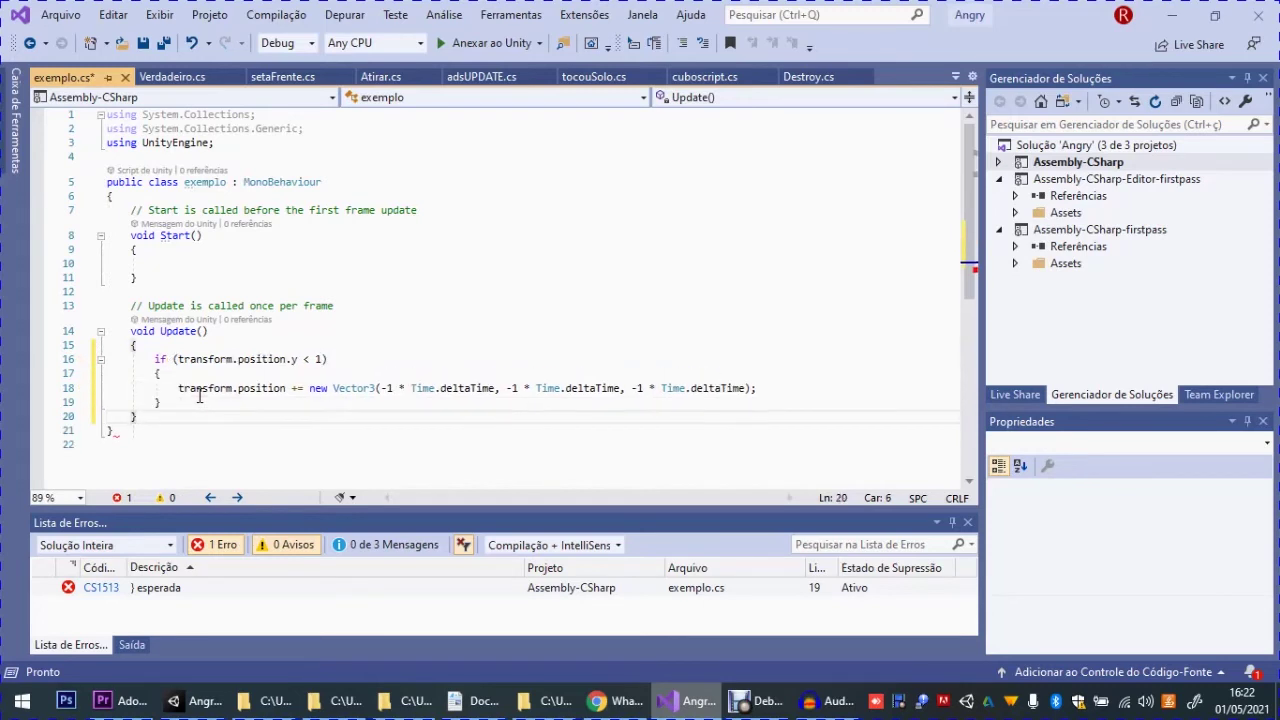
pyautogui.moveTo(178, 390); pyautogui.dragTo(763, 388)
pyautogui.press('BackSpace')
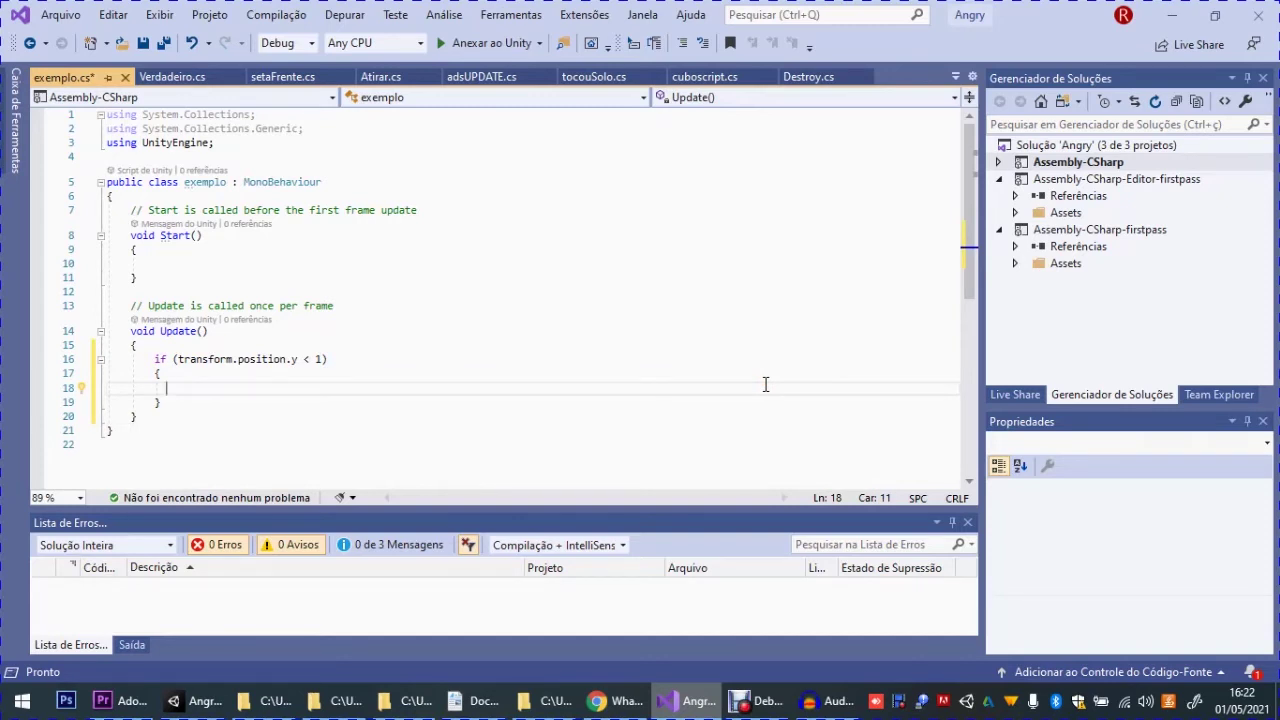
# Write transform.position = new Vector3(transform.position.x, 1, transform.position.z); in the if body and save
pyautogui.write('transform.position')
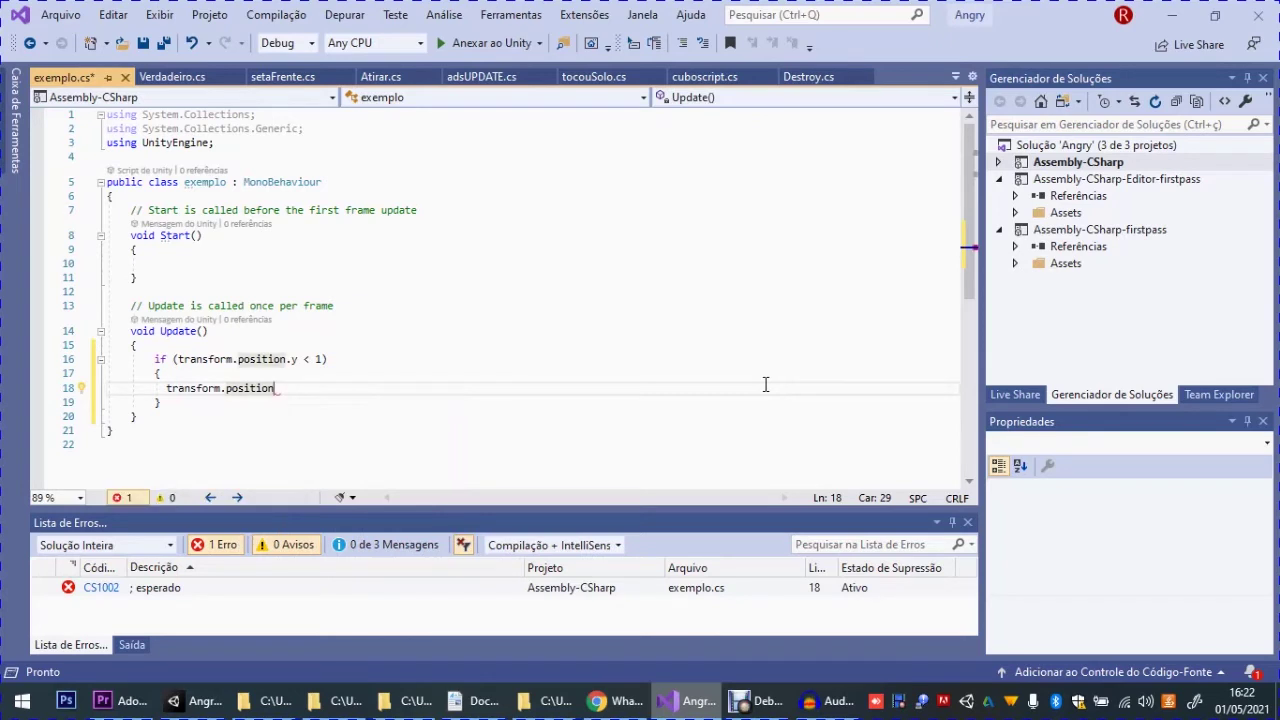
pyautogui.write('.y')
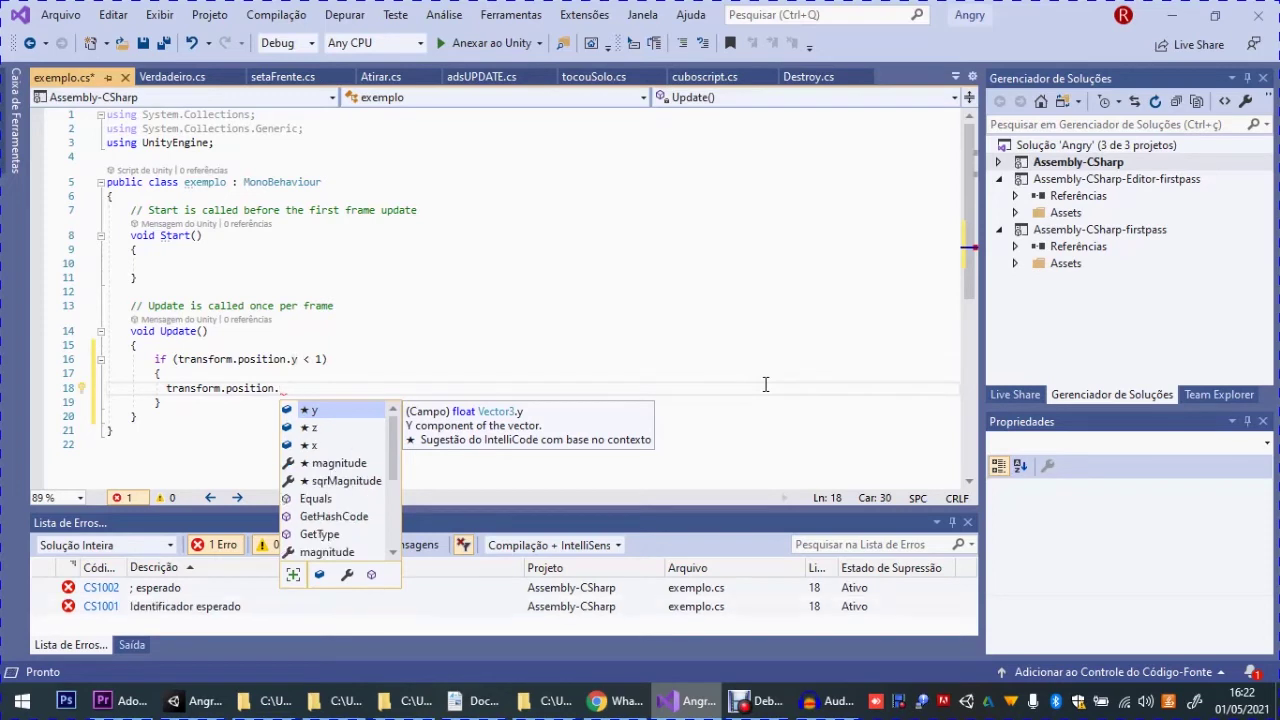
pyautogui.press('BackSpace')
pyautogui.write('=')
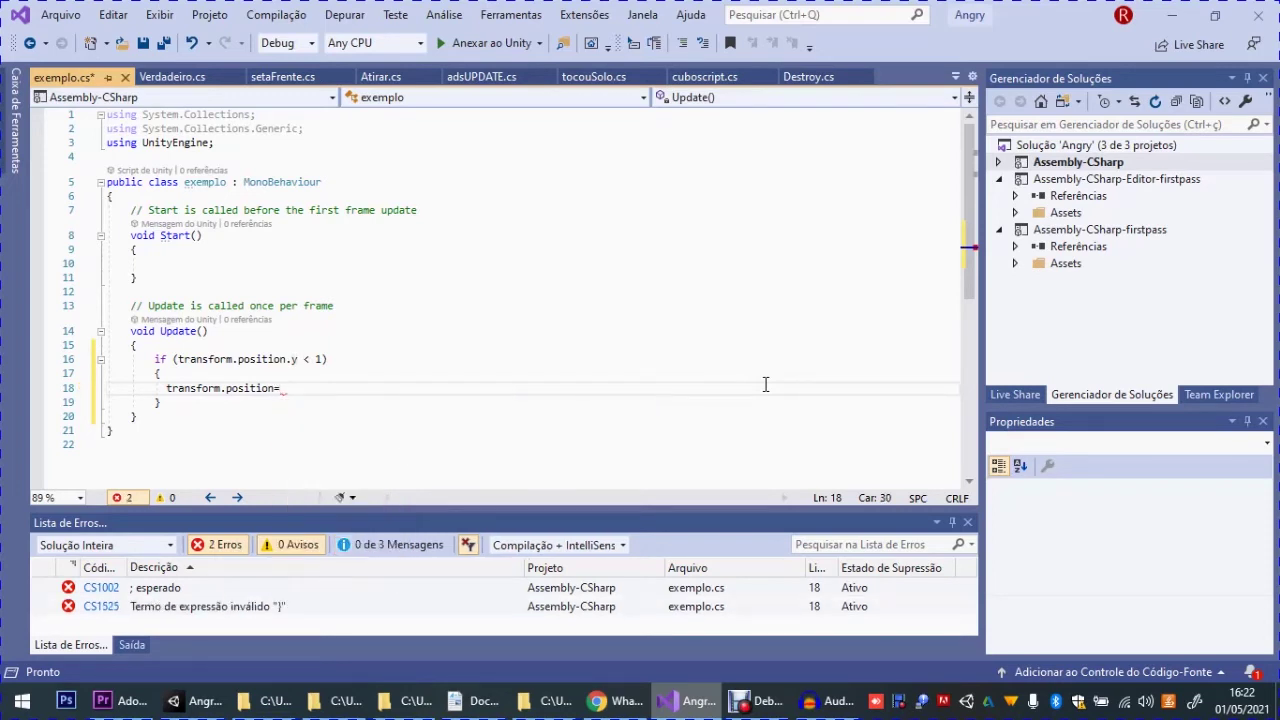
pyautogui.write('new vect(')
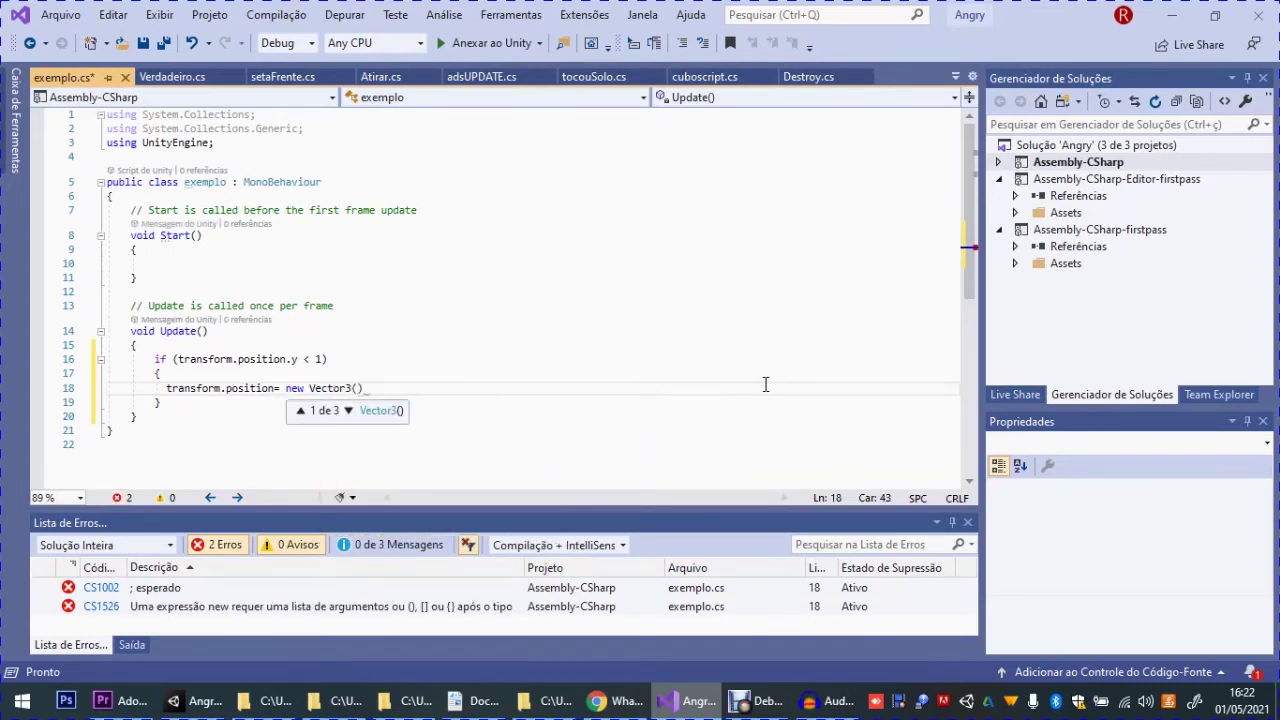
pyautogui.write('tran')
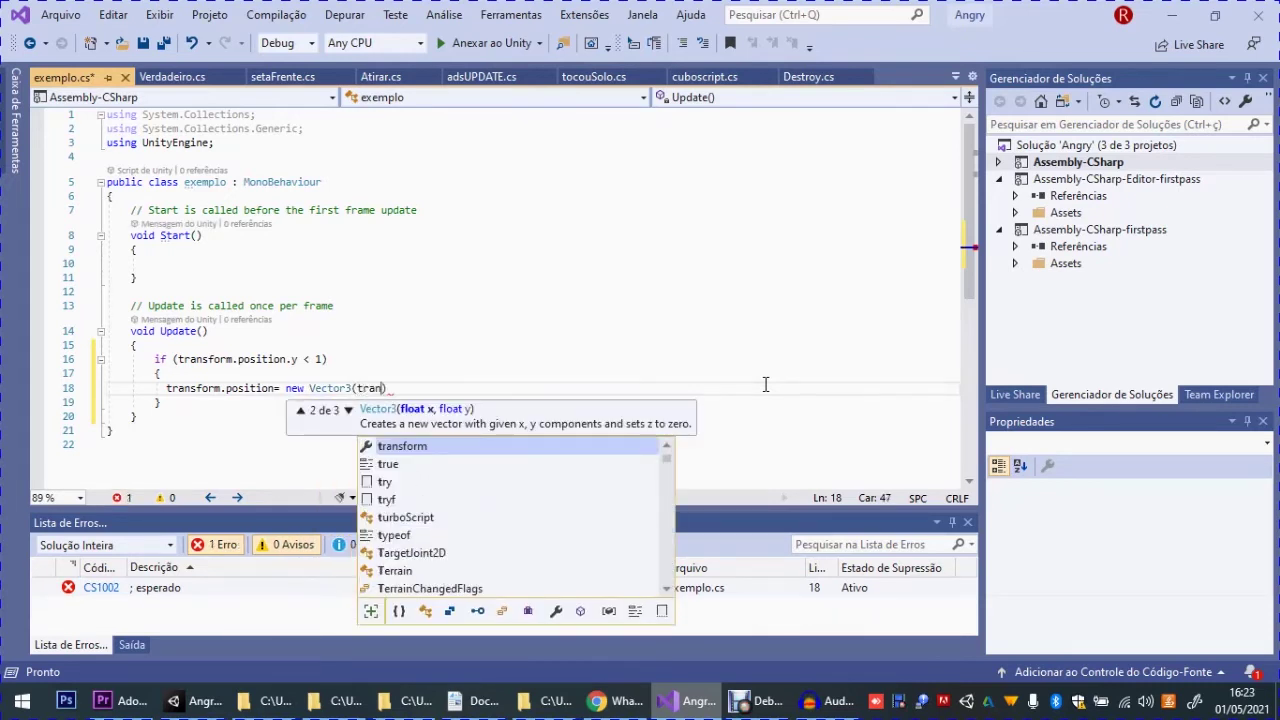
pyautogui.write('sform.po')
pyautogui.press('Tab')
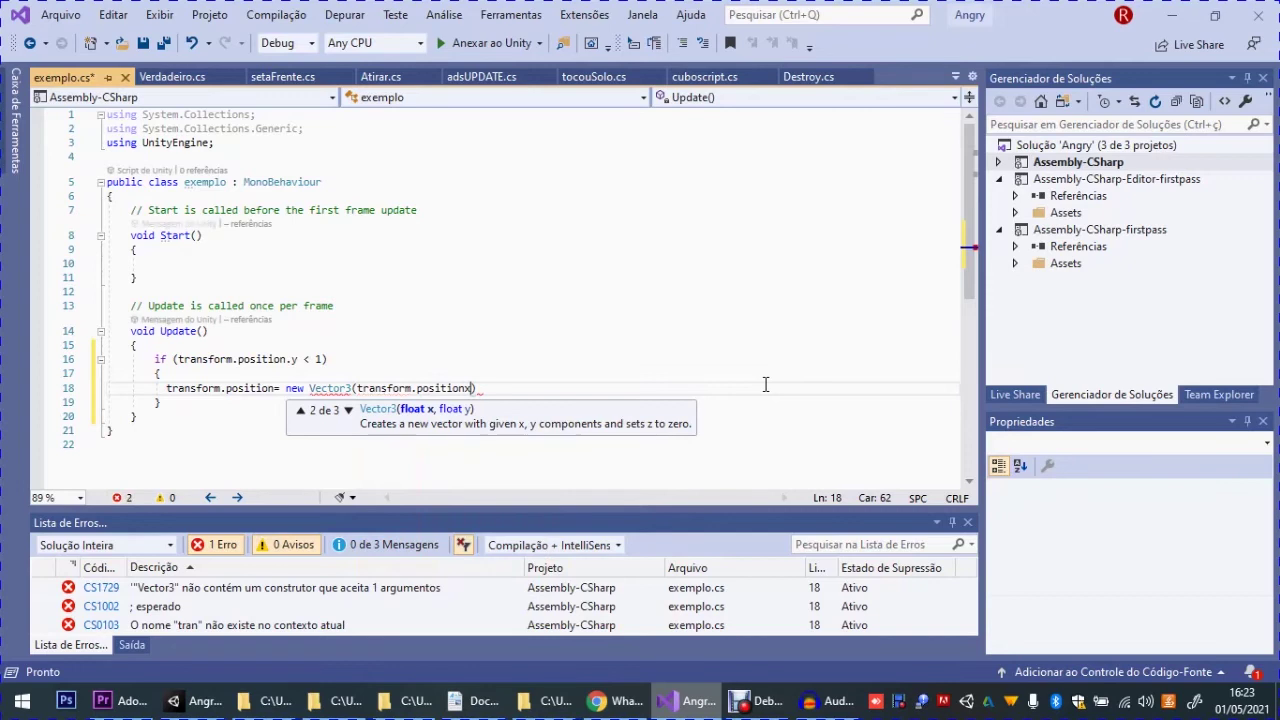
pyautogui.write('.x')
pyautogui.write(',tn')
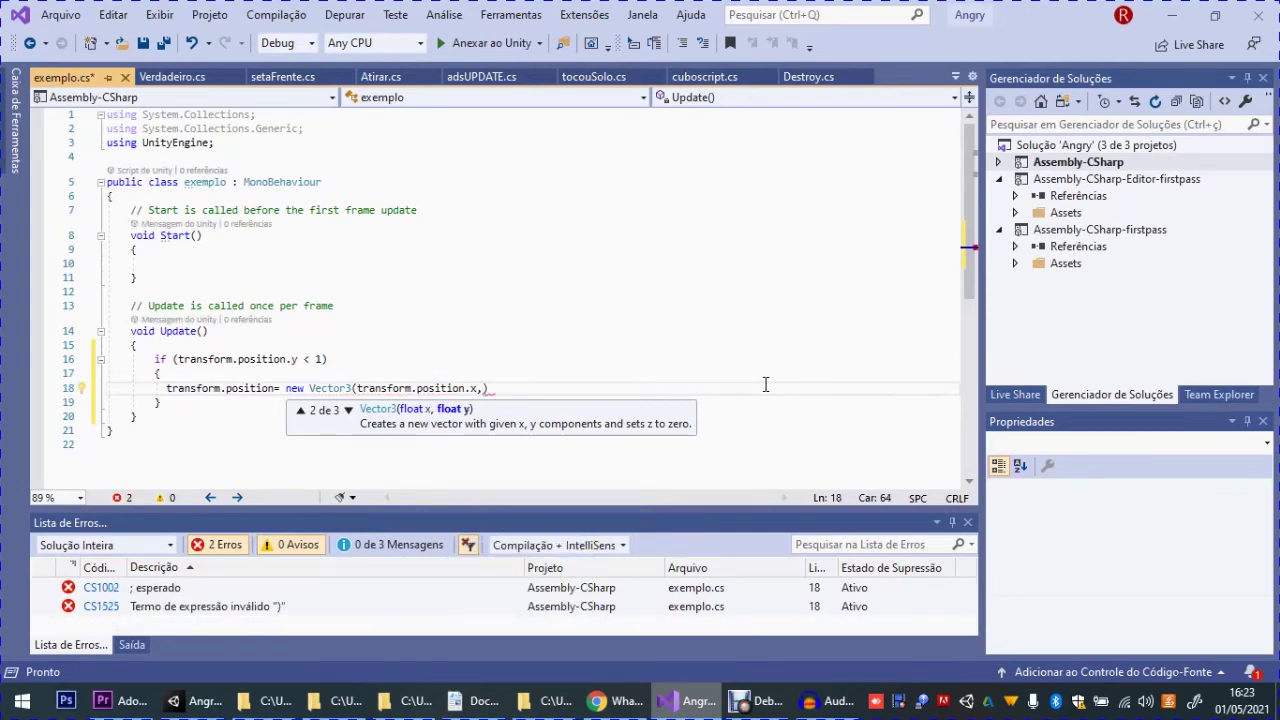
pyautogui.write('ra')
pyautogui.press('BackSpace')
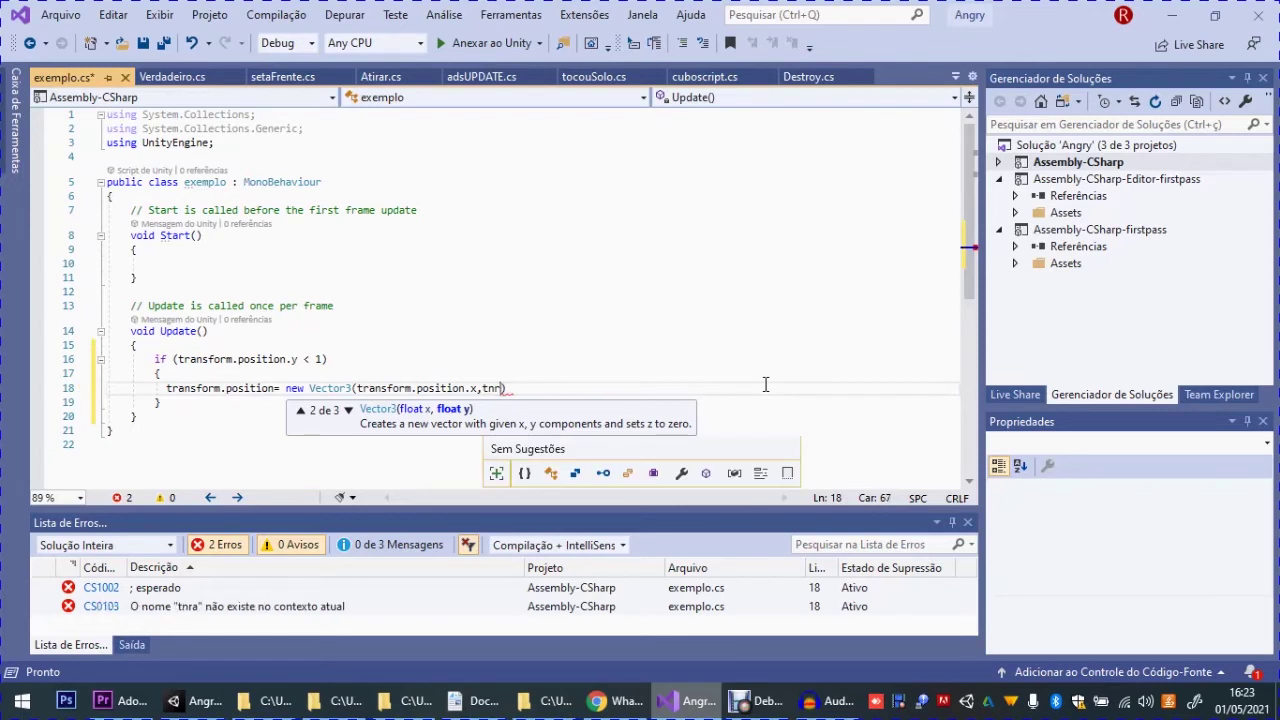
pyautogui.write('ransform')
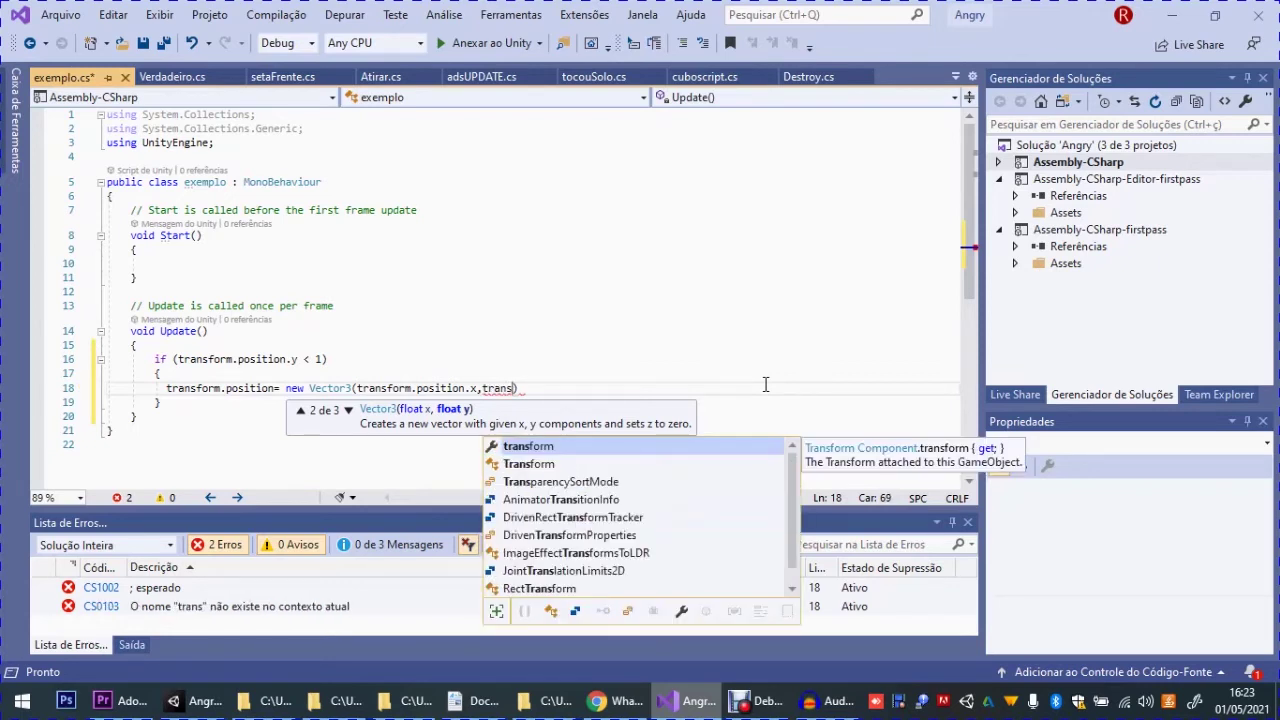
pyautogui.write('.pos')
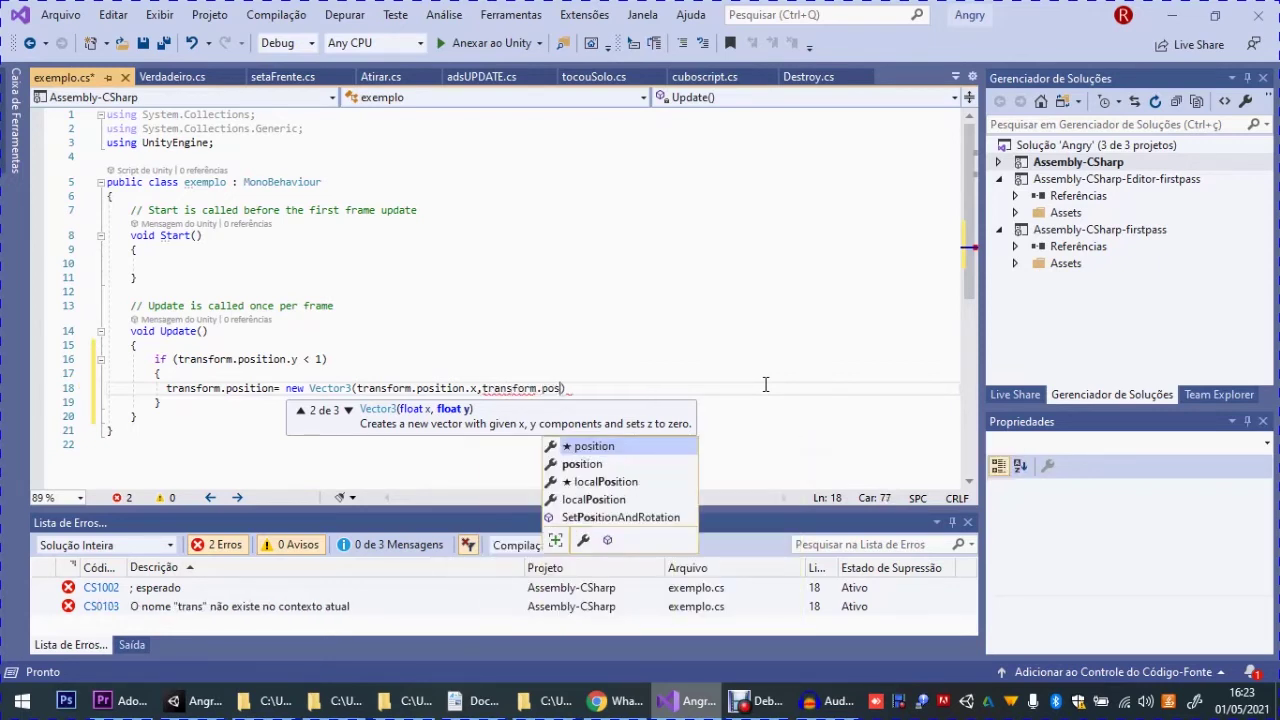
pyautogui.press('Tab')
pyautogui.write('.')
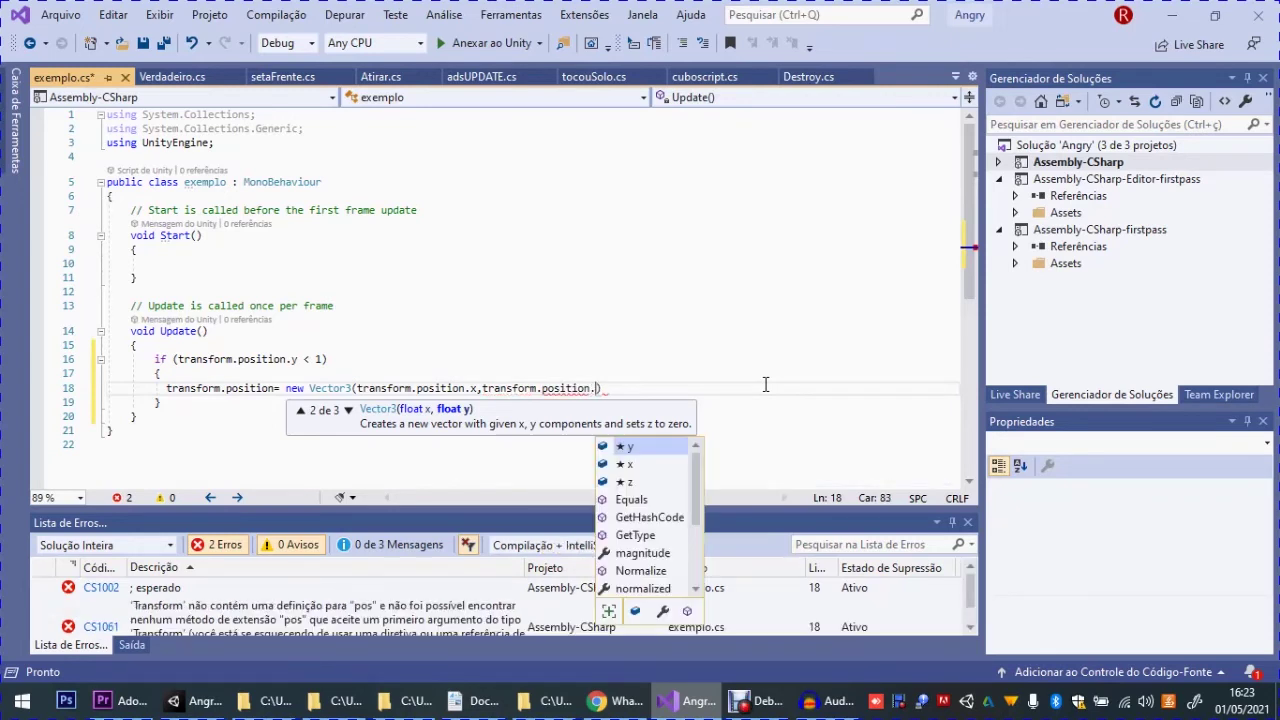
pyautogui.press('BackSpace')
pyautogui.press('BackSpace')
pyautogui.press('BackSpace')
pyautogui.press('BackSpace')
pyautogui.press('BackSpace')
pyautogui.press('BackSpace')
pyautogui.press('BackSpace')
pyautogui.press('BackSpace')
pyautogui.press('BackSpace')
pyautogui.press('BackSpace')
pyautogui.press('BackSpace')
pyautogui.press('BackSpace')
pyautogui.write('1')
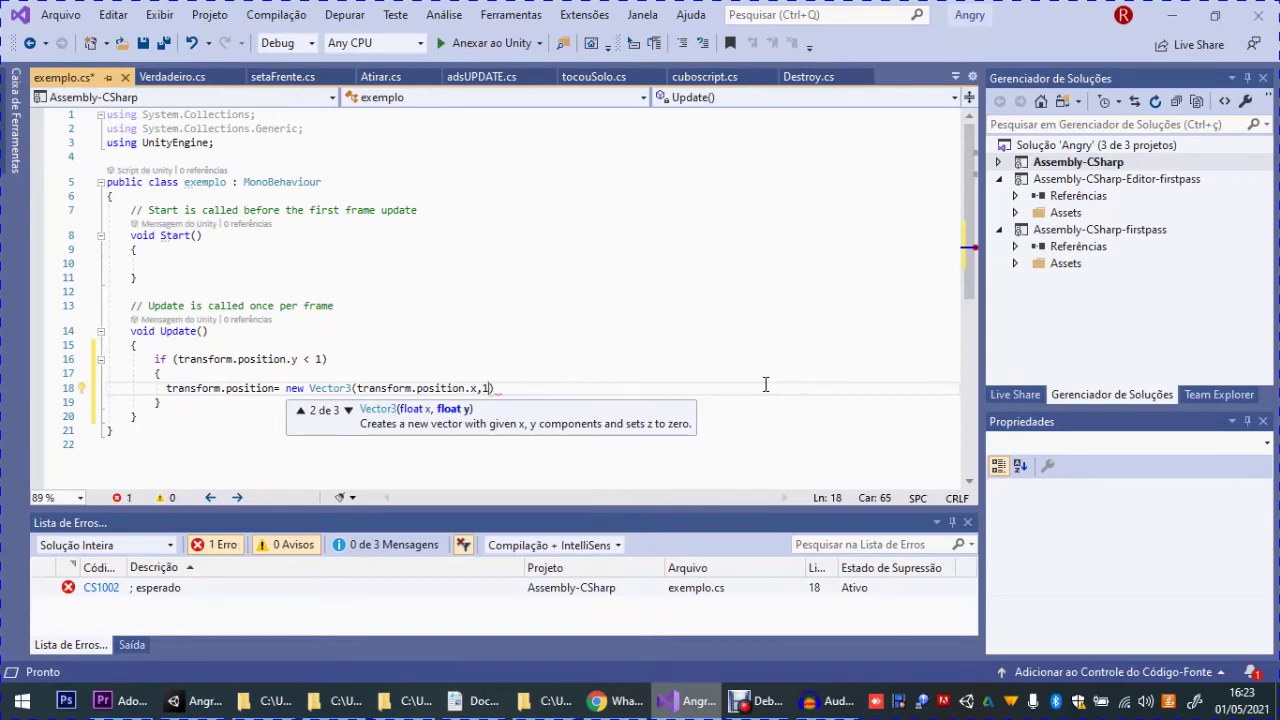
pyautogui.write(', transform.position.')
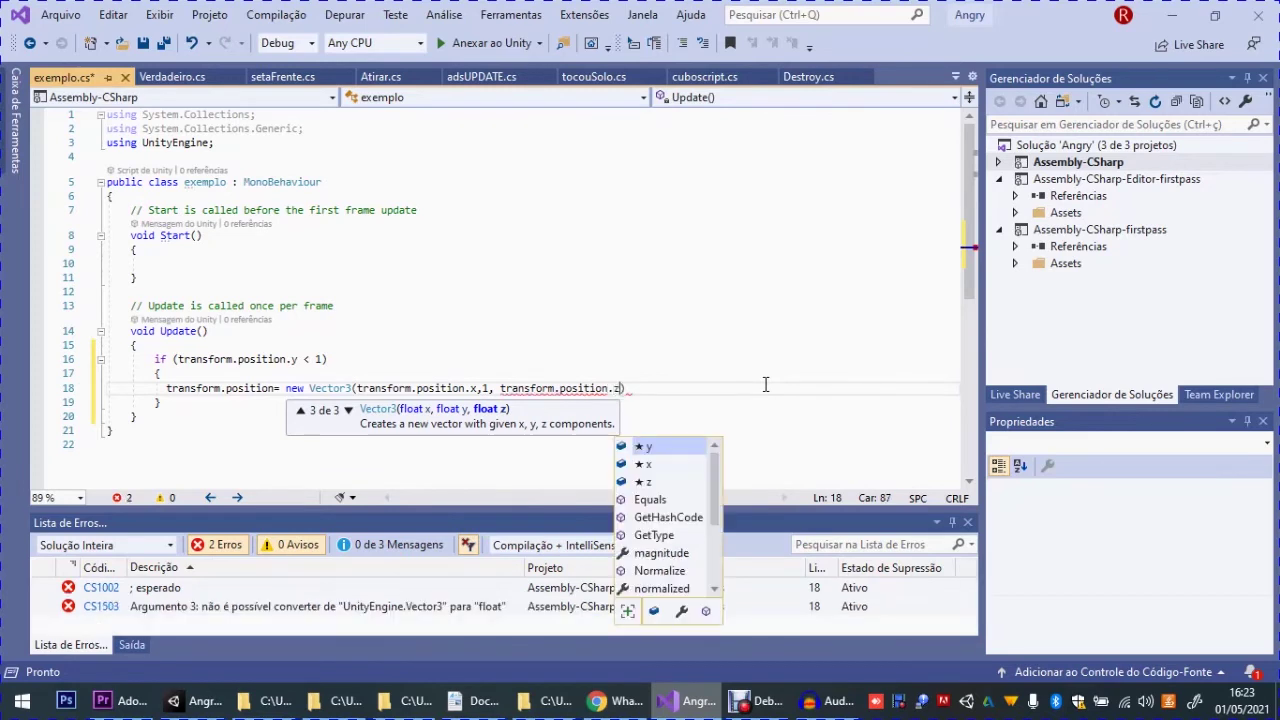
pyautogui.write('z);')
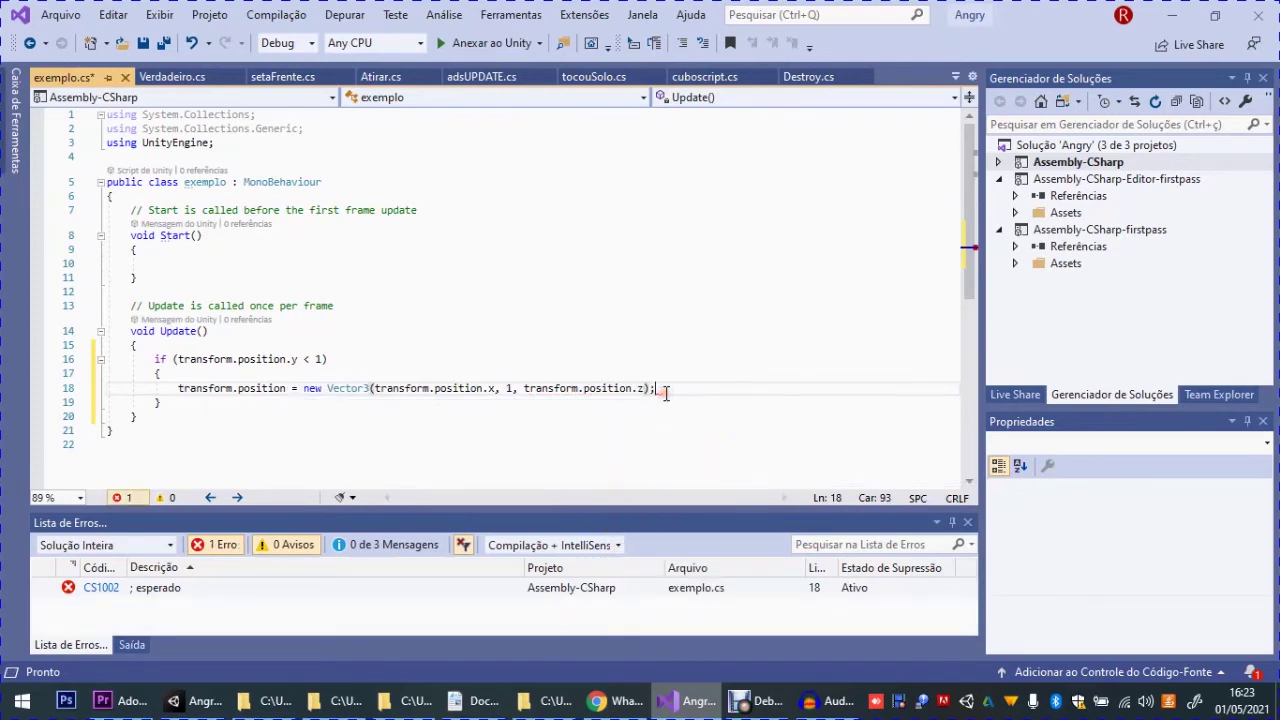
pyautogui.hotkey('ctrl', 's')
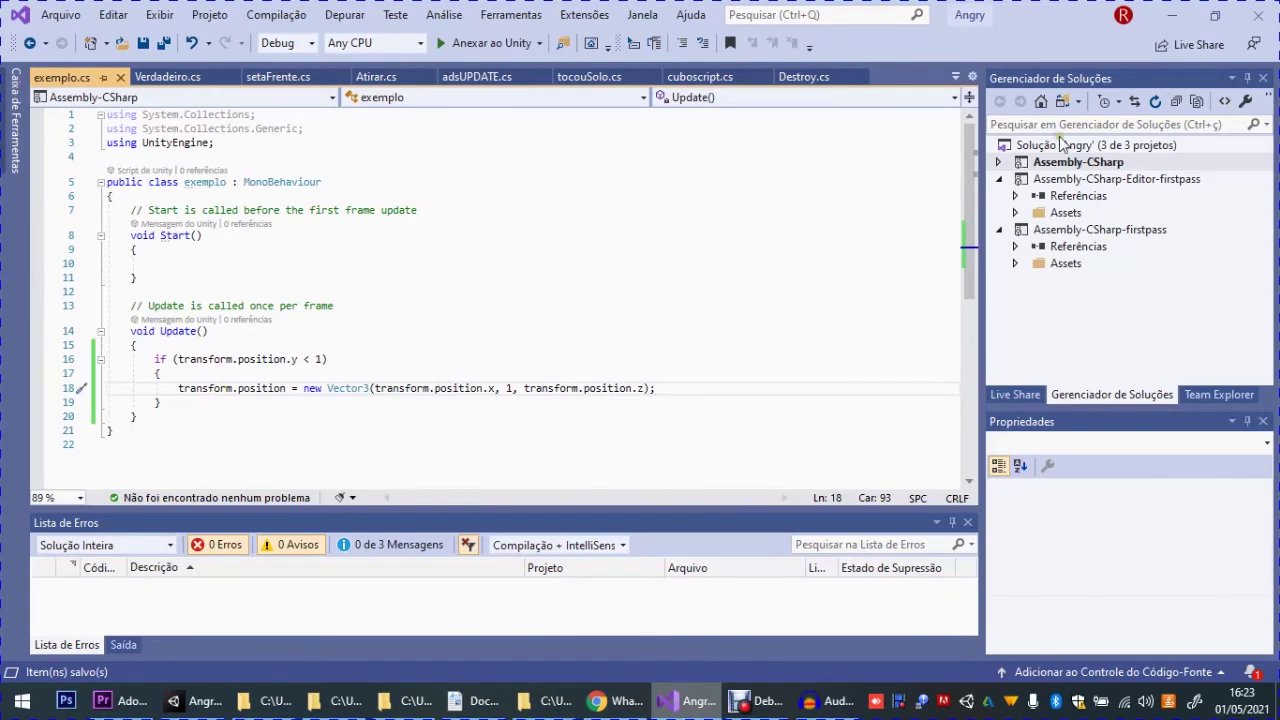
# Minimize Visual Studio and dock Unity's Scene tab beneath the Game view
pyautogui.click(1172, 16)
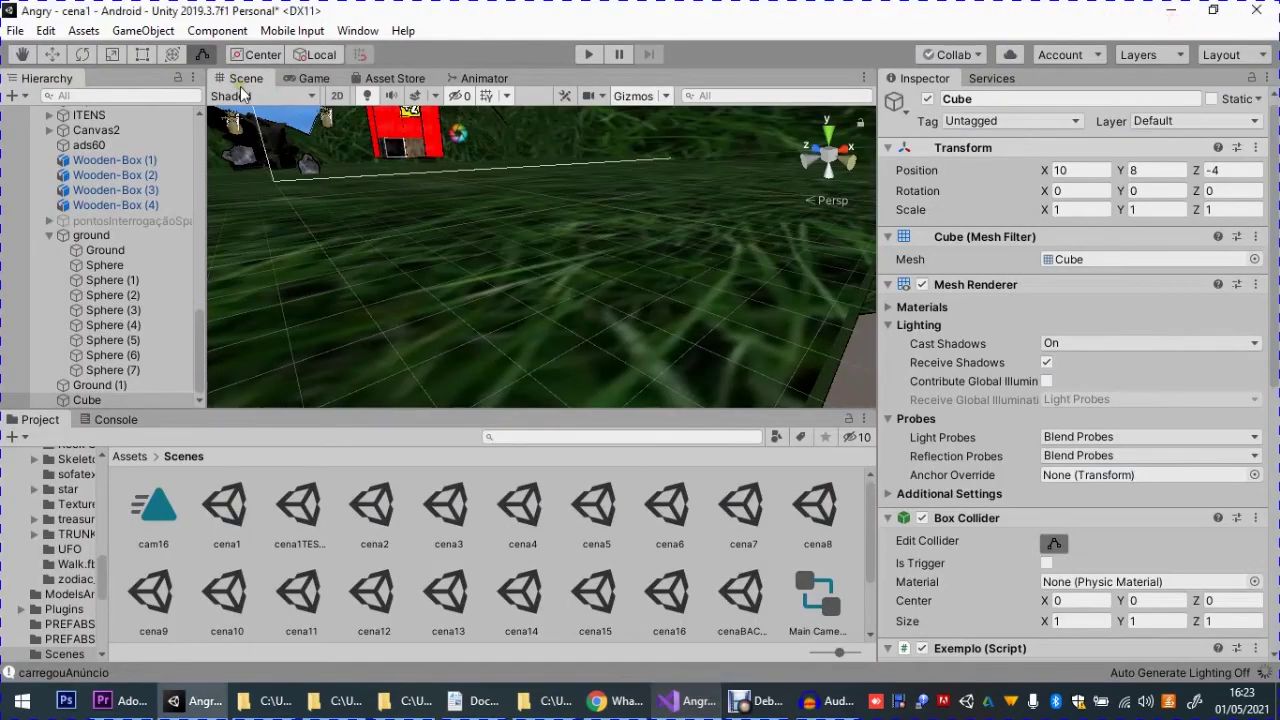
pyautogui.click(335, 377)
pyautogui.click(345, 390)
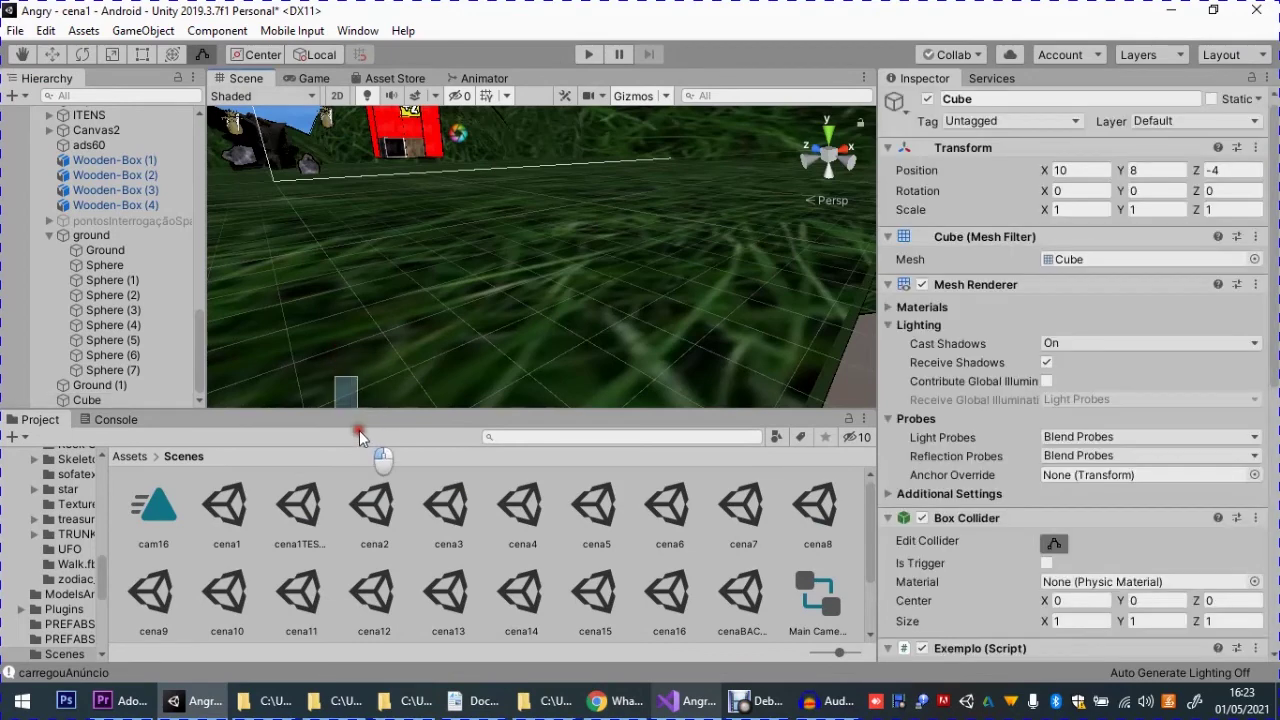
pyautogui.click(273, 194)
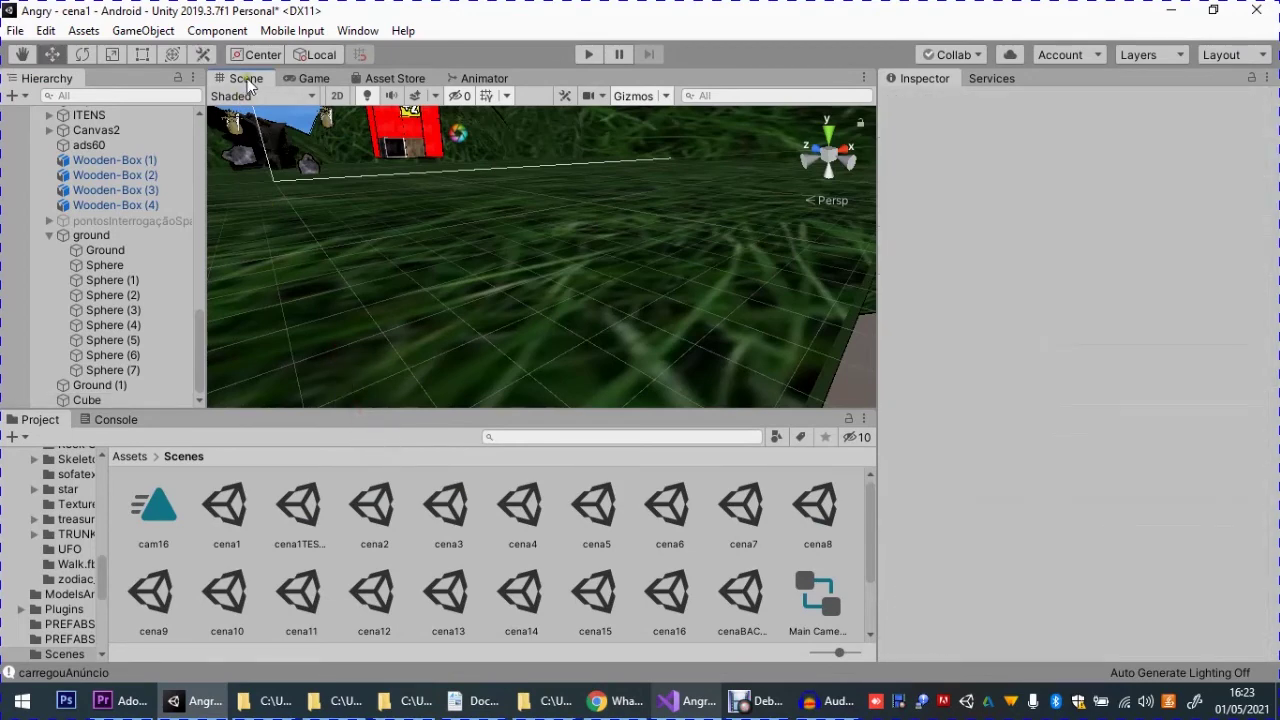
pyautogui.moveTo(247, 78); pyautogui.dragTo(470, 325)
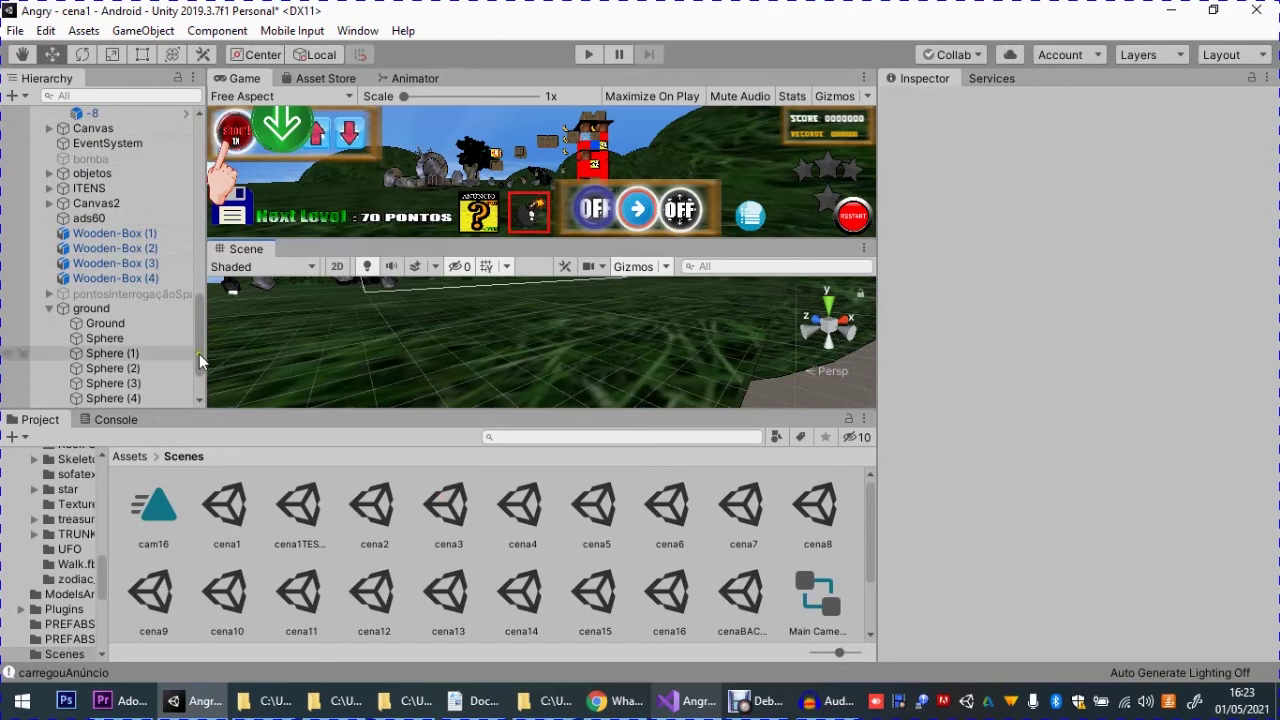
pyautogui.scroll(-3, 200, 356)
# Select the Cube, frame it in the Scene view, and check its Position Y field
pyautogui.click(85, 400)
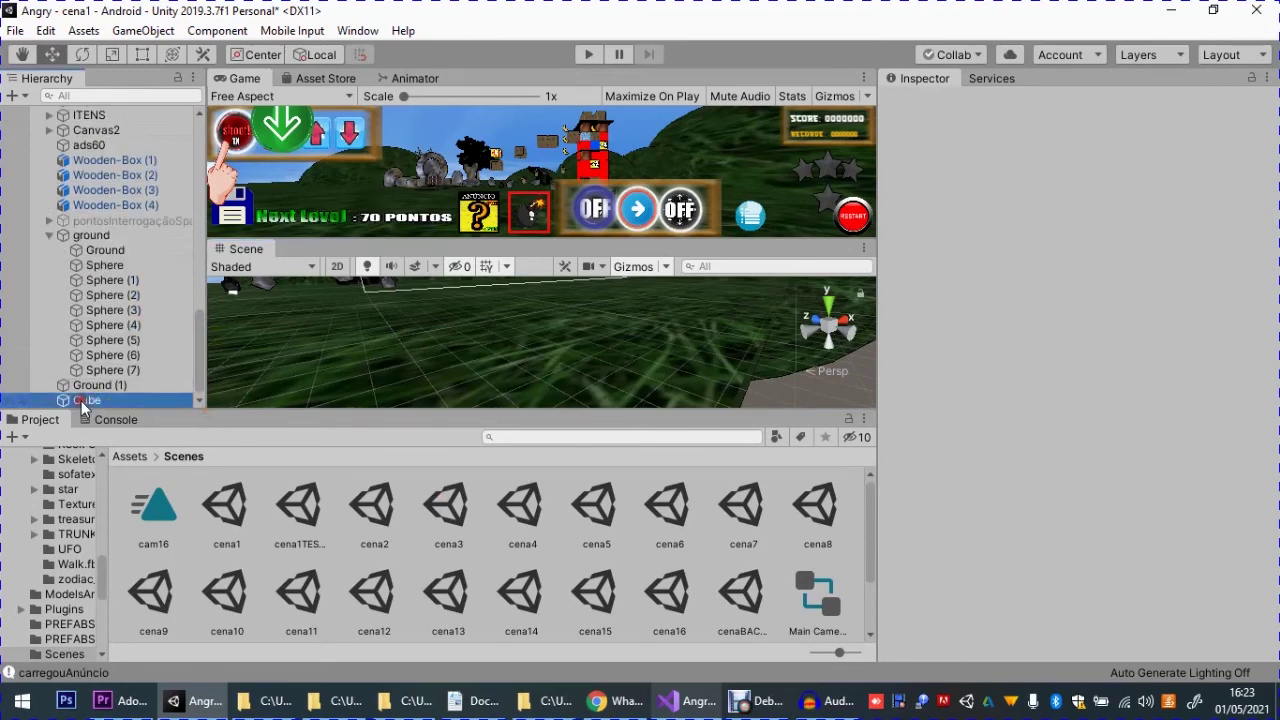
pyautogui.doubleClick(85, 400)
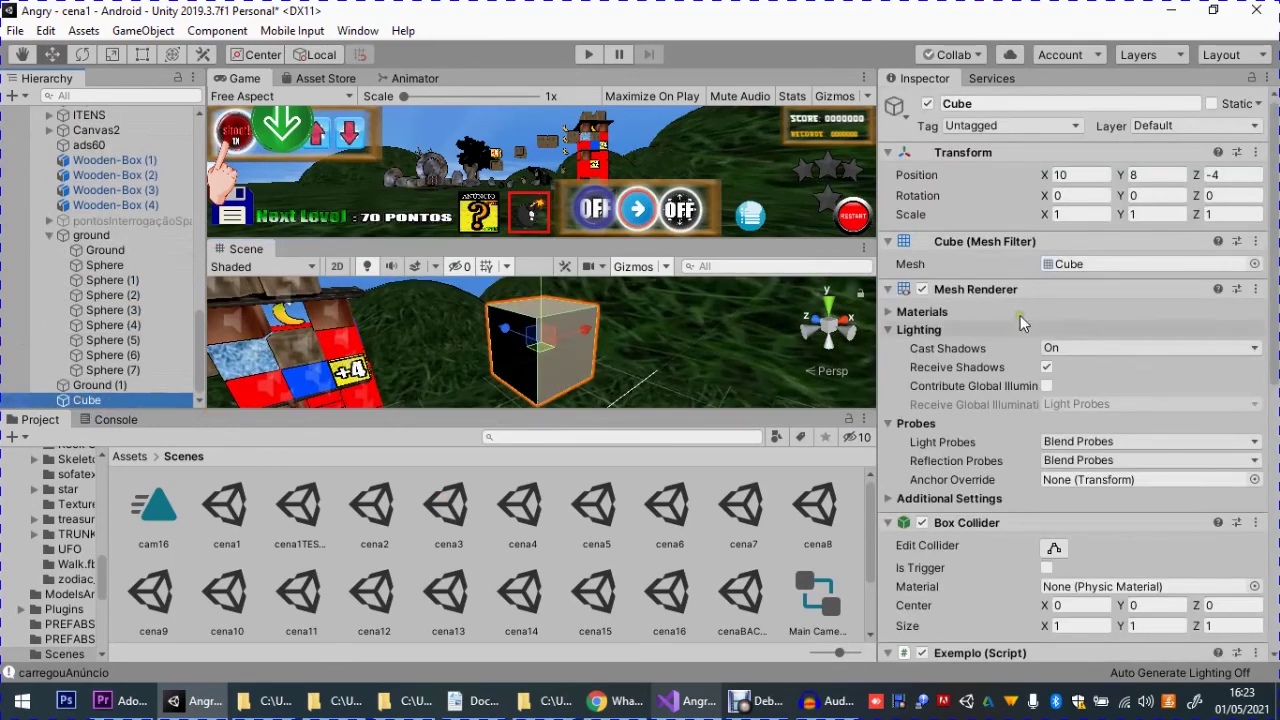
pyautogui.click(1156, 176)
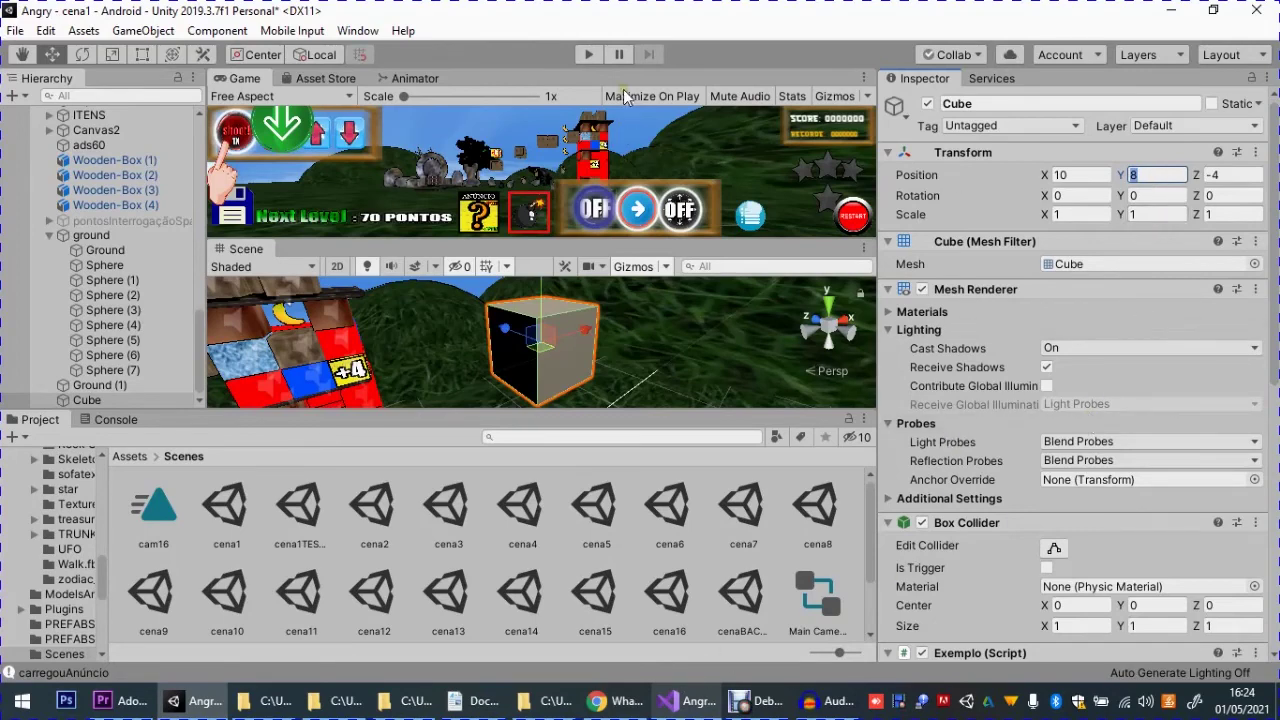
# Play cena1 and follow the Cube, watching Position Y hold at 1 near X 3.50, Z -7.62
pyautogui.click(588, 56)
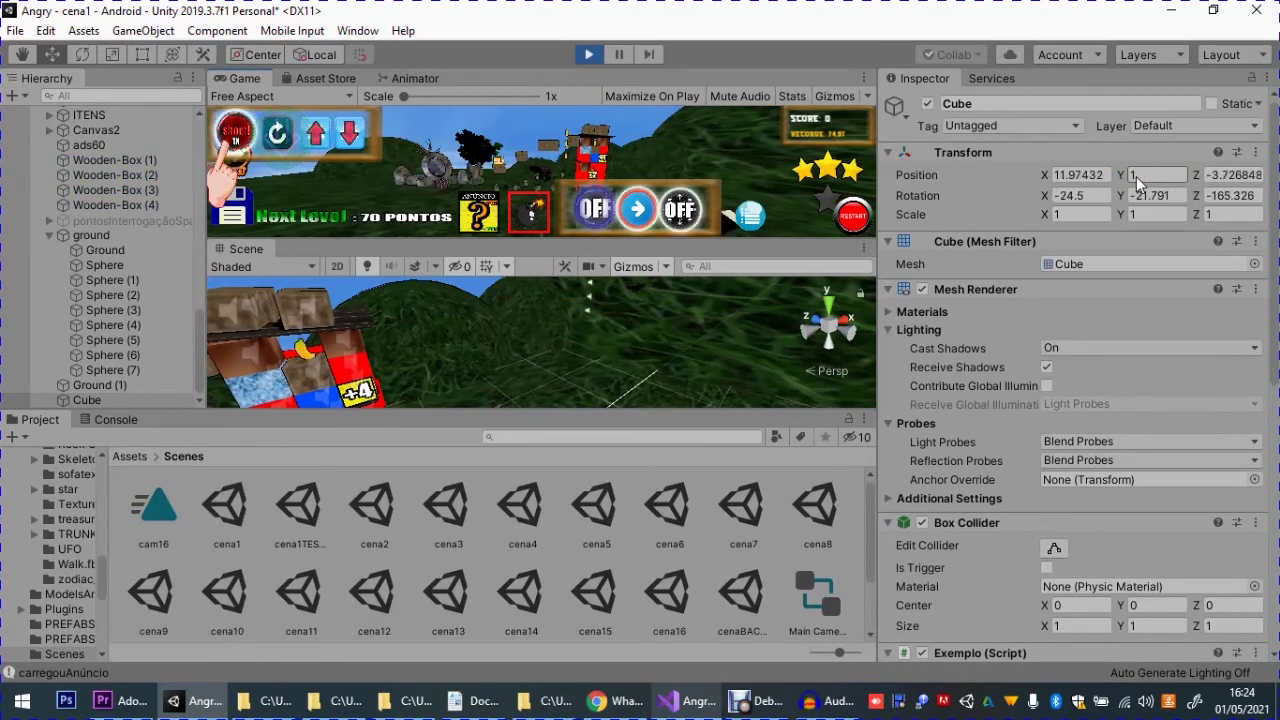
pyautogui.doubleClick(1136, 176)
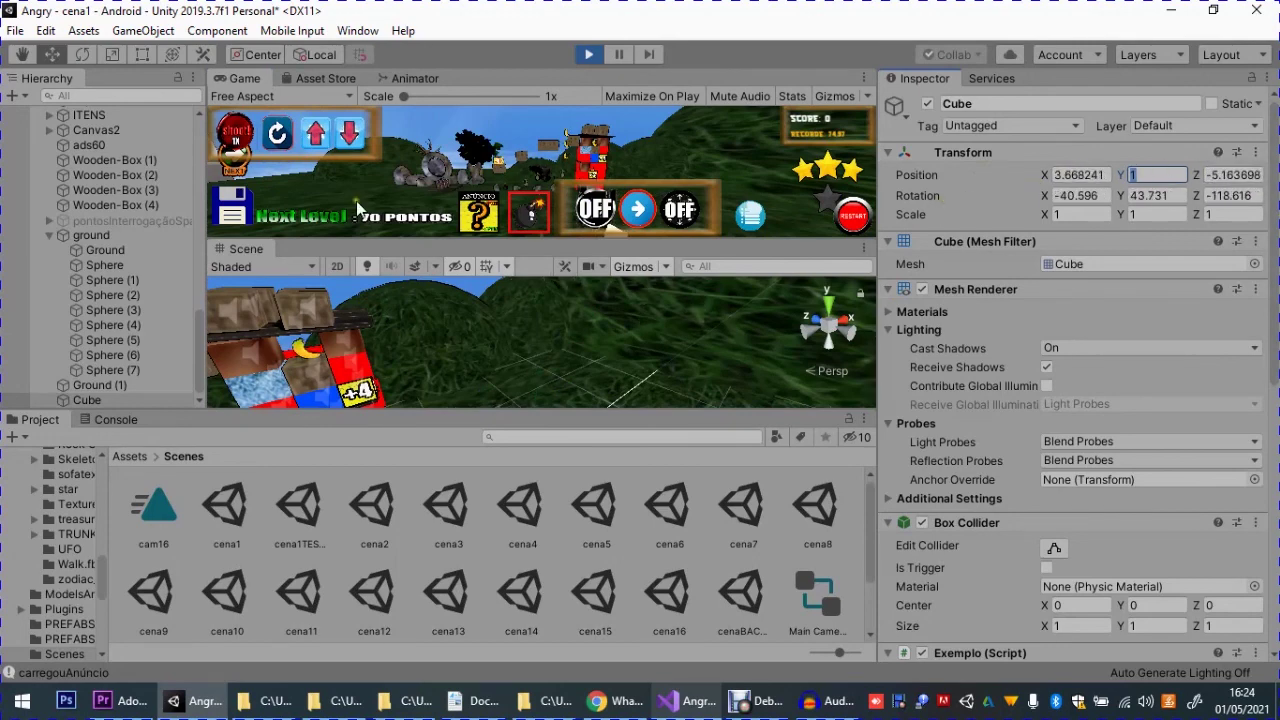
pyautogui.click(63, 401)
pyautogui.doubleClick(63, 401)
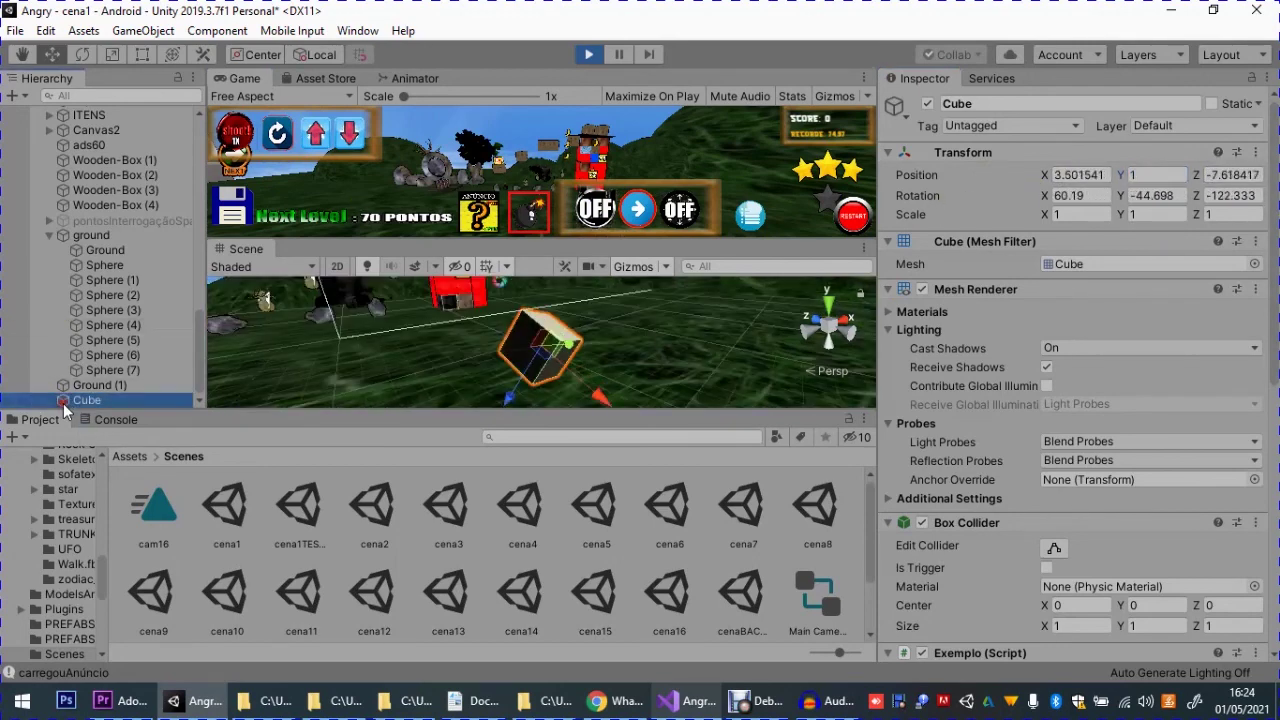